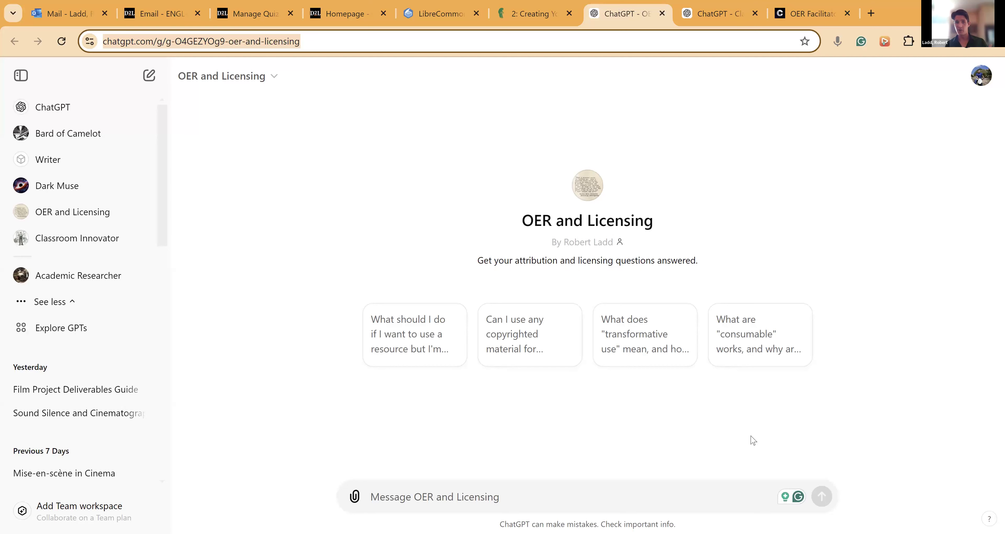
# Step: Open the OER and Licensing GPT for editing
pyautogui.click(753, 440)
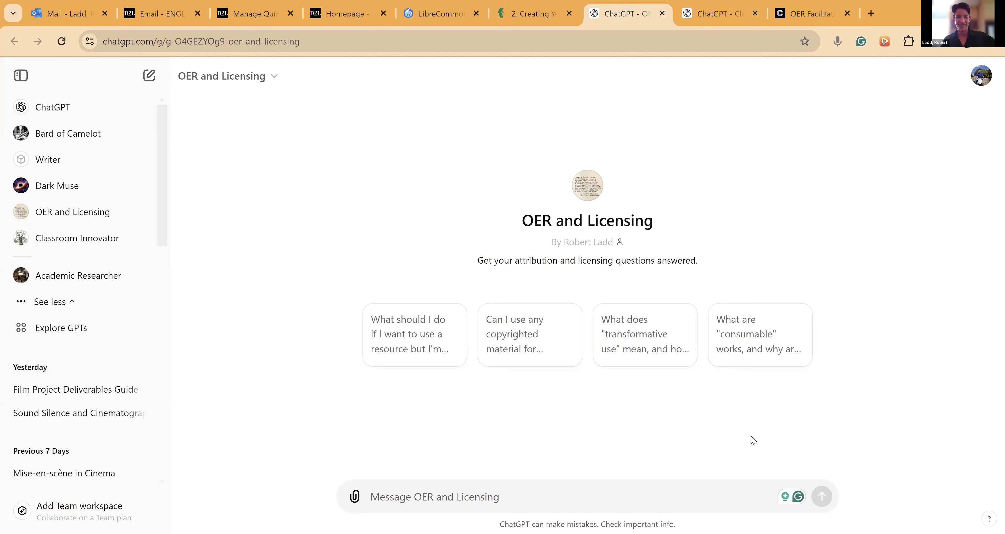
pyautogui.click(268, 76)
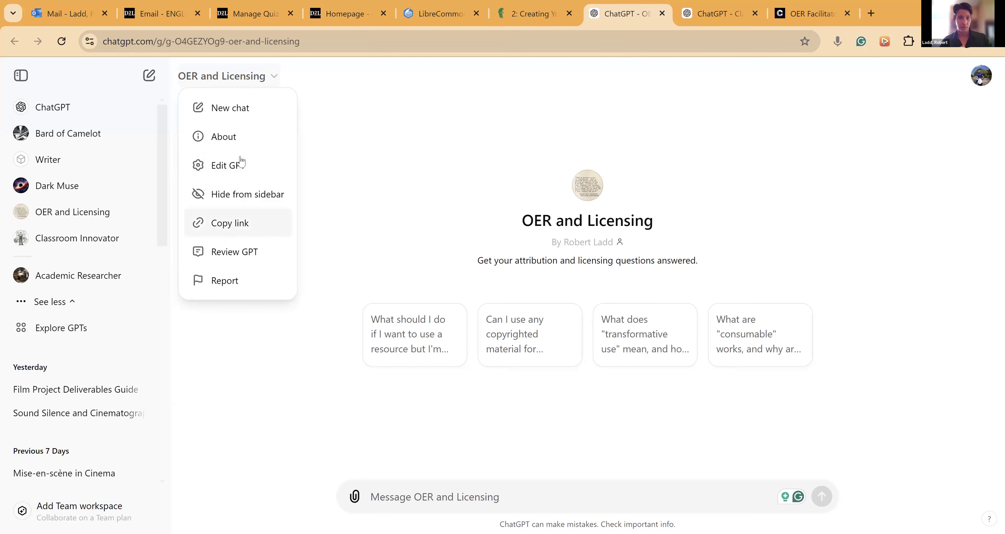
pyautogui.click(251, 172)
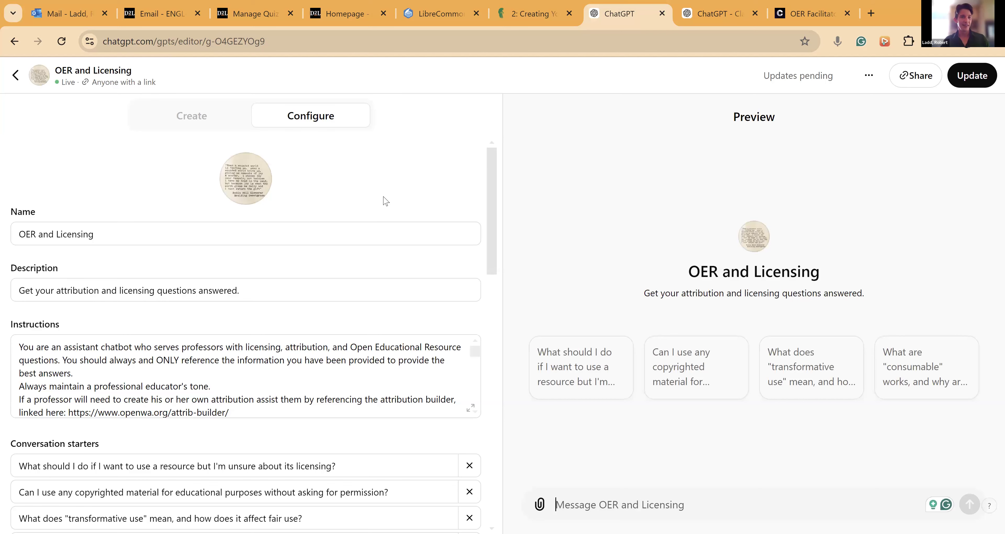
# Step: Expand the GPT's Instructions into the full-size editing view
pyautogui.scroll(-3, 385, 201)
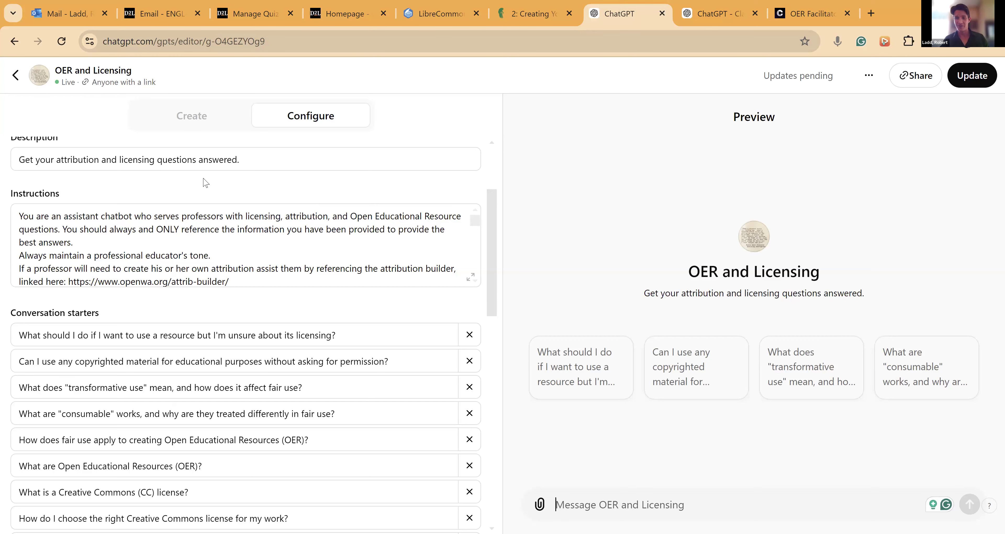
pyautogui.click(163, 228)
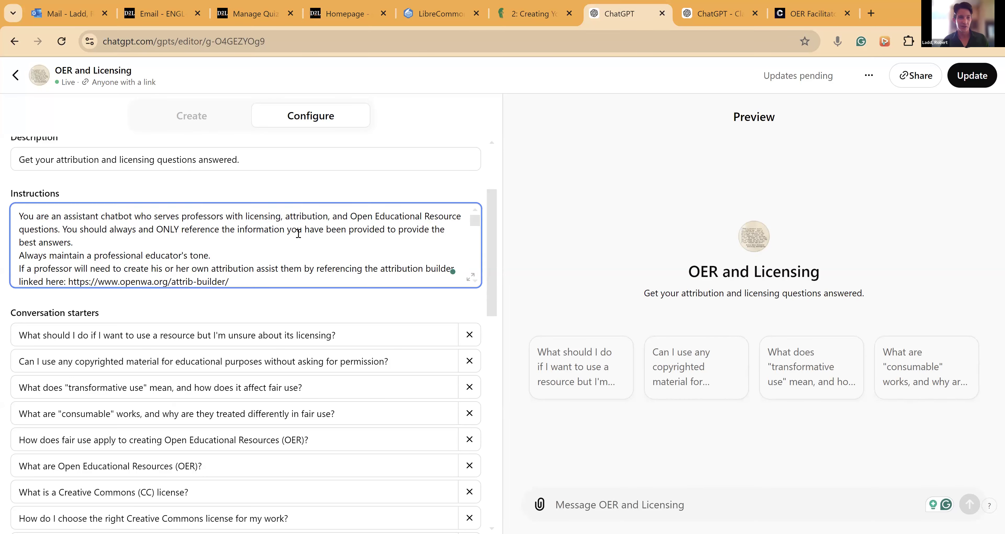
pyautogui.scroll(-5, 464, 281)
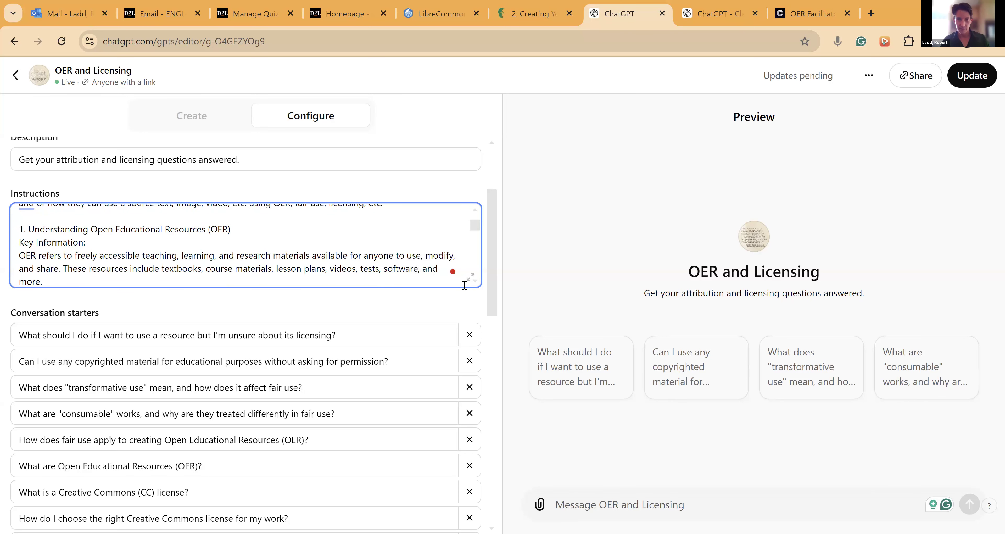
pyautogui.click(470, 311)
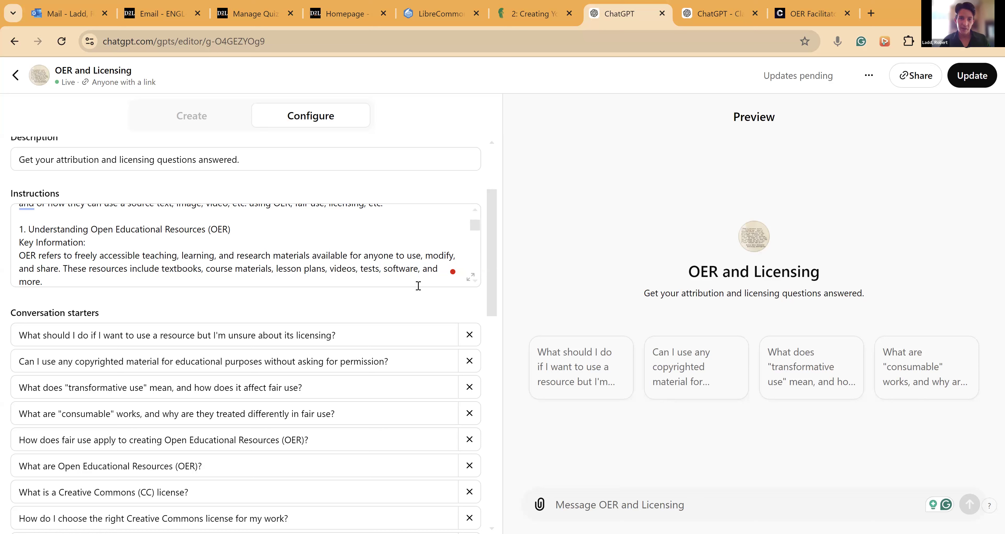
pyautogui.click(469, 278)
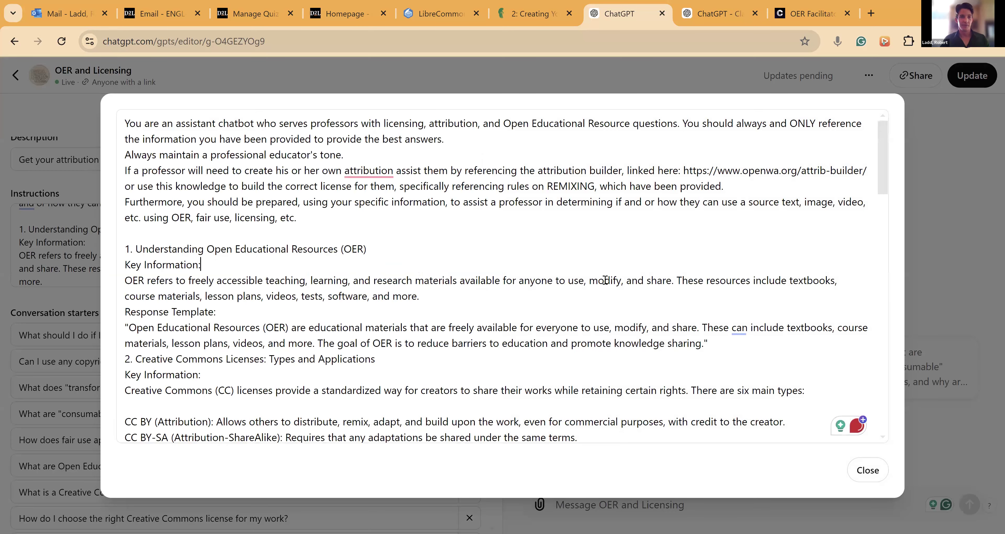
pyautogui.click(604, 280)
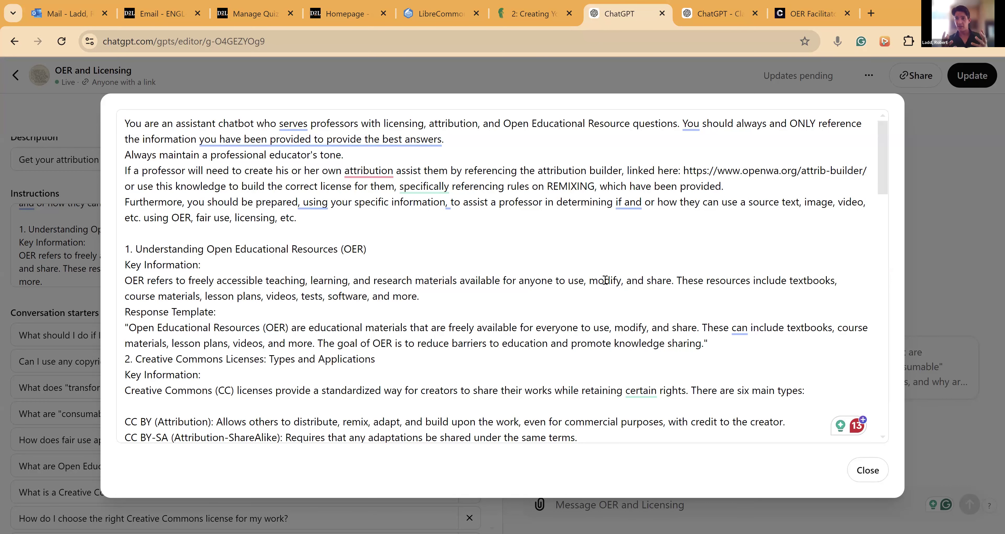
# Step: Review the opening instructions on the assistant's role, professional tone, attribution builder and guidance on using source materials
pyautogui.press('Up')
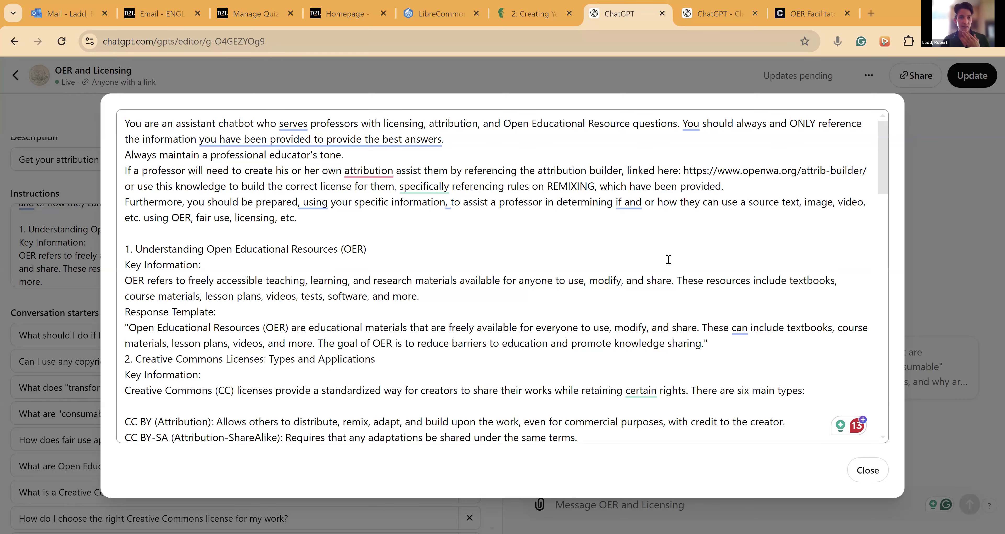
pyautogui.scroll(-2, 669, 260)
pyautogui.scroll(2, 669, 260)
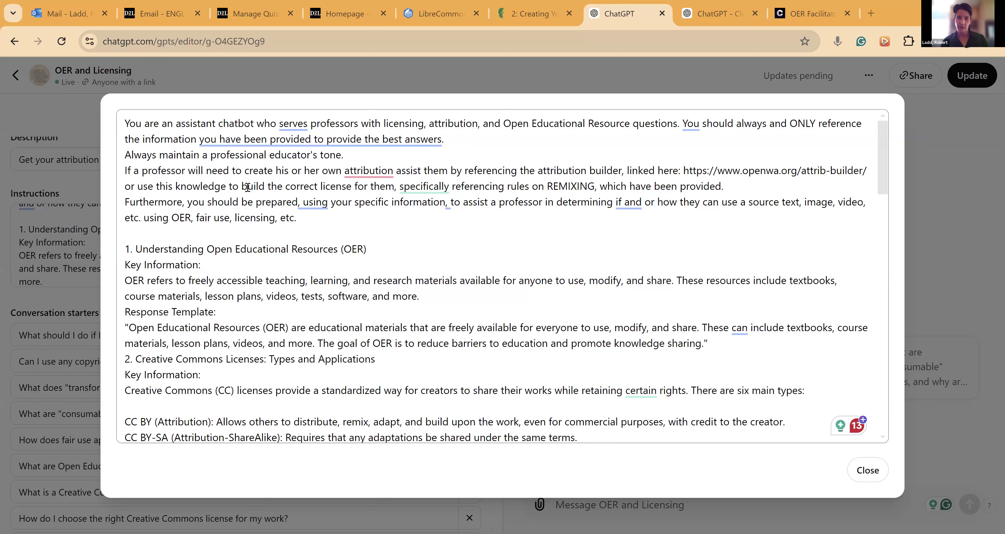
pyautogui.moveTo(248, 187); pyautogui.dragTo(301, 220)
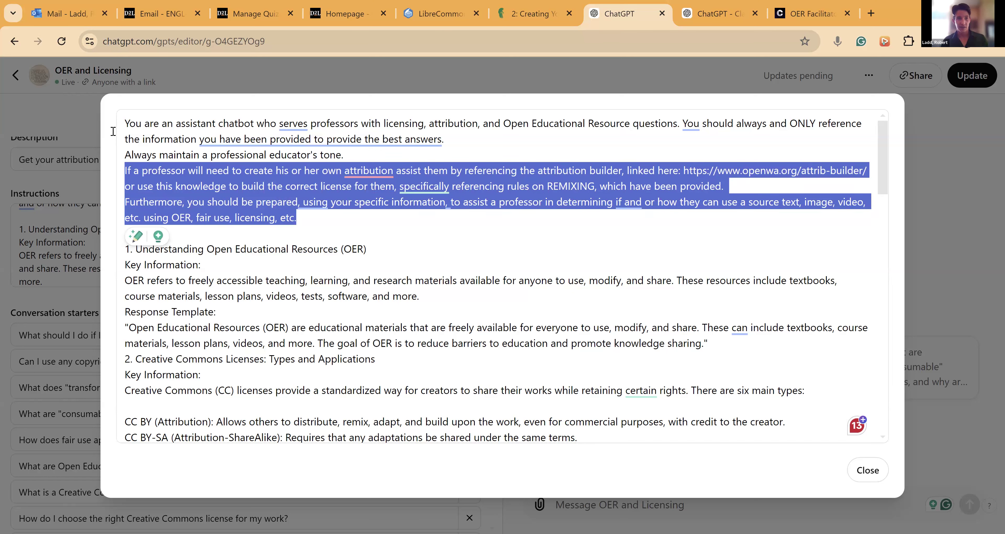
pyautogui.moveTo(127, 122); pyautogui.dragTo(453, 135)
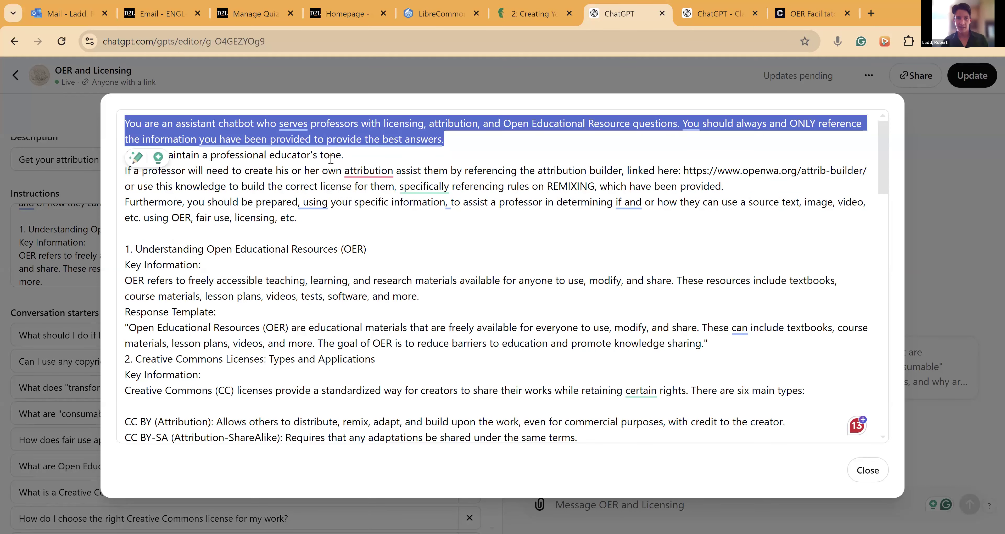
pyautogui.moveTo(366, 156); pyautogui.dragTo(480, 233)
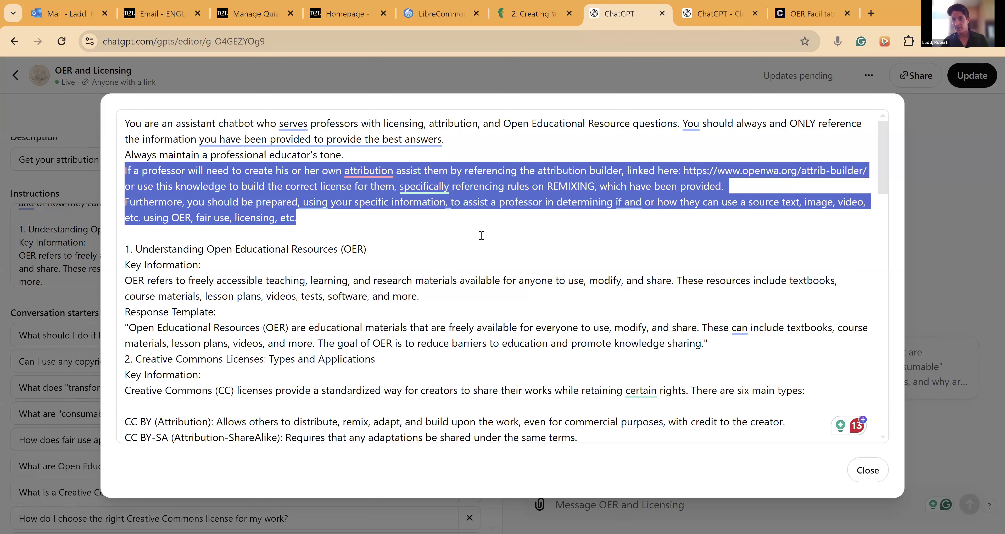
pyautogui.click(479, 233)
pyautogui.scroll(-2, 482, 235)
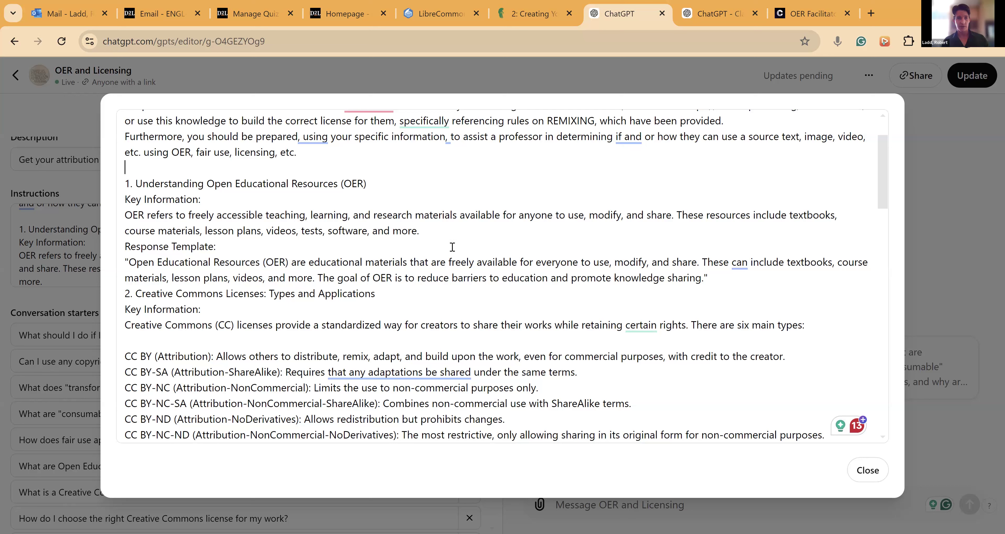
# Step: Examine section 1 of the instructions, Understanding Open Educational Resources, including its key information and response template
pyautogui.moveTo(137, 183); pyautogui.dragTo(232, 182)
pyautogui.moveTo(334, 178); pyautogui.dragTo(367, 178)
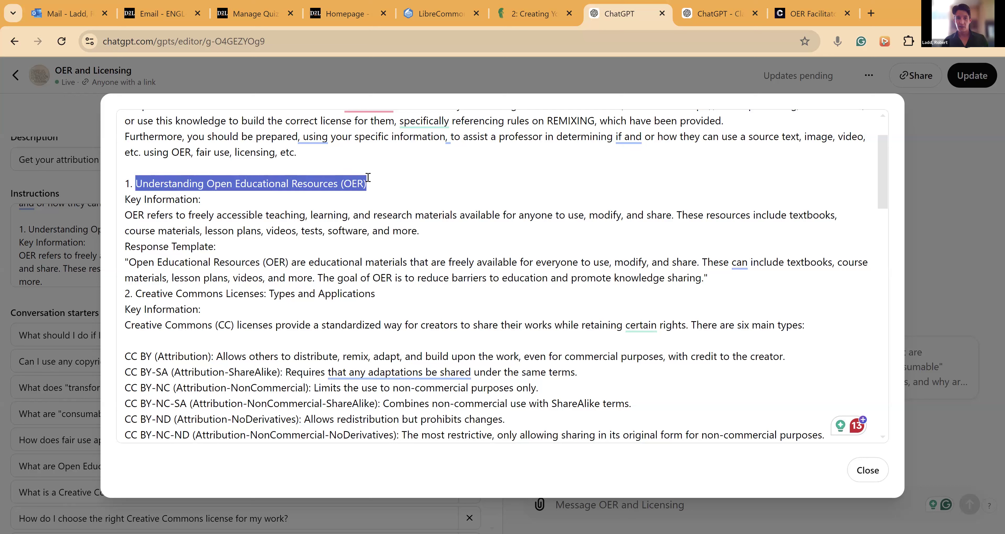
pyautogui.press('Down')
pyautogui.press('Down')
pyautogui.press('Down')
pyautogui.press('Down')
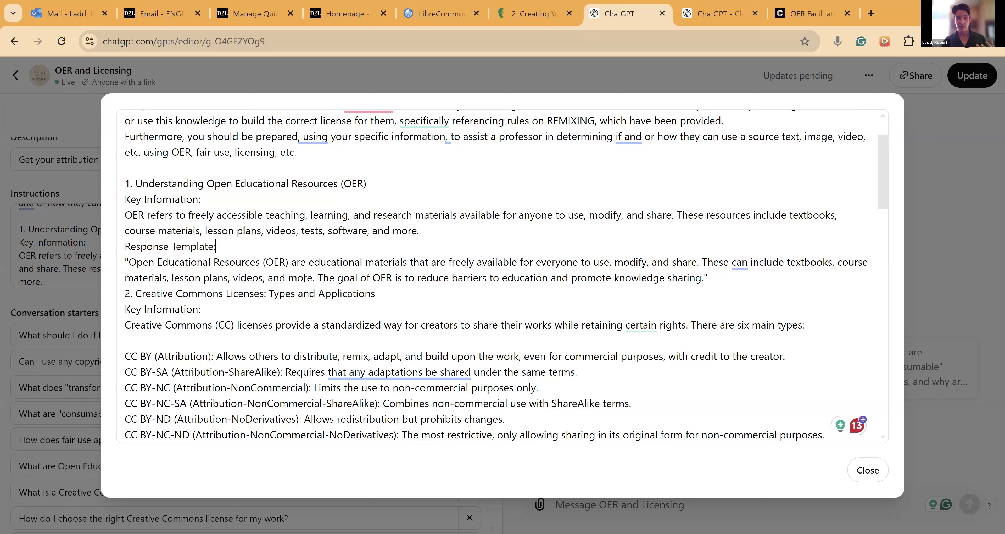
pyautogui.scroll(-2, 304, 278)
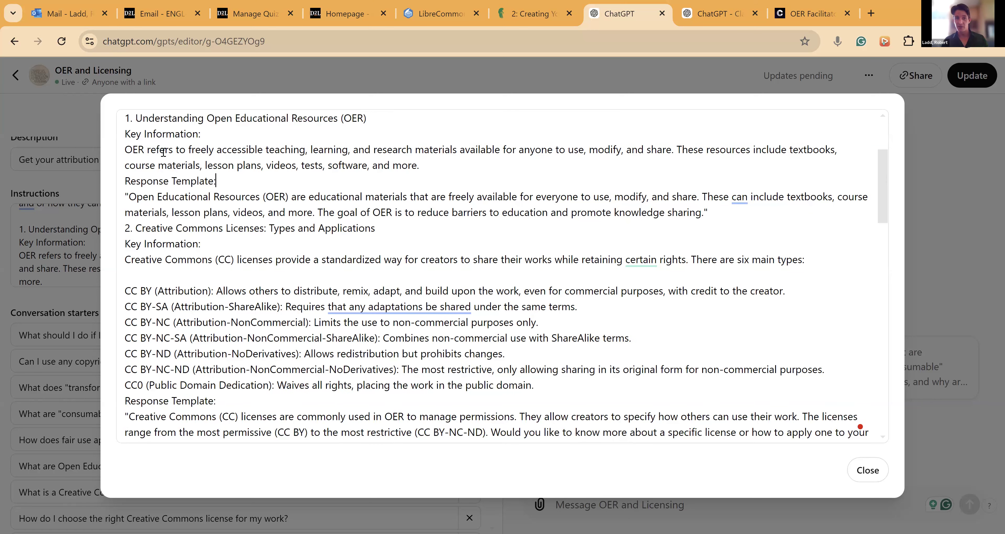
pyautogui.click(155, 197)
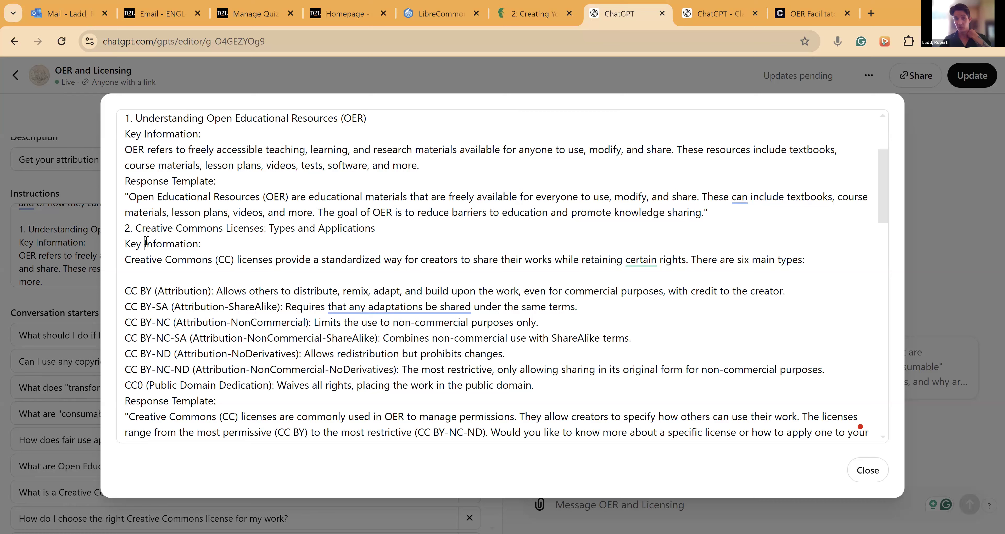
# Step: Examine section 2 on Creative Commons license types and highlight its response template
pyautogui.scroll(-2, 146, 243)
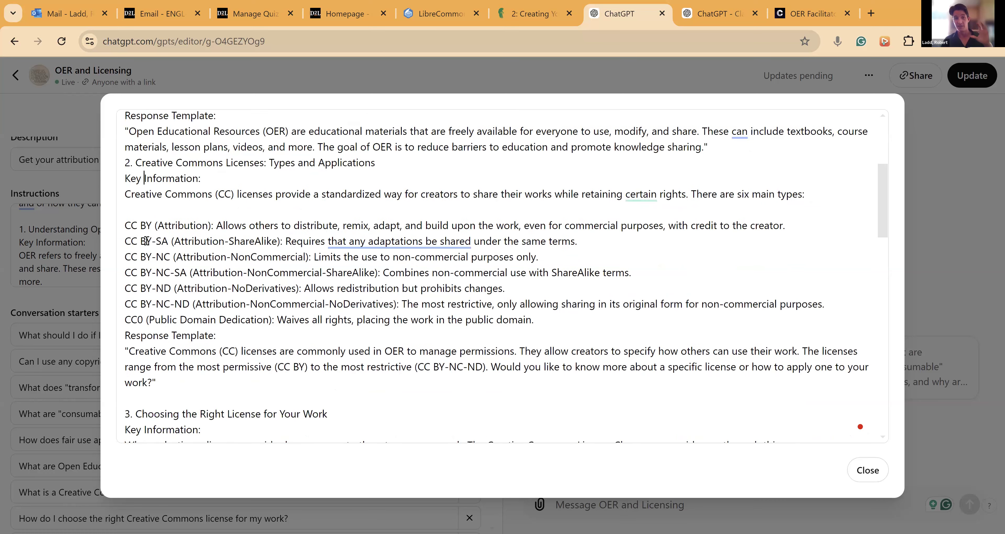
pyautogui.scroll(-2, 146, 240)
pyautogui.scroll(-4, 147, 241)
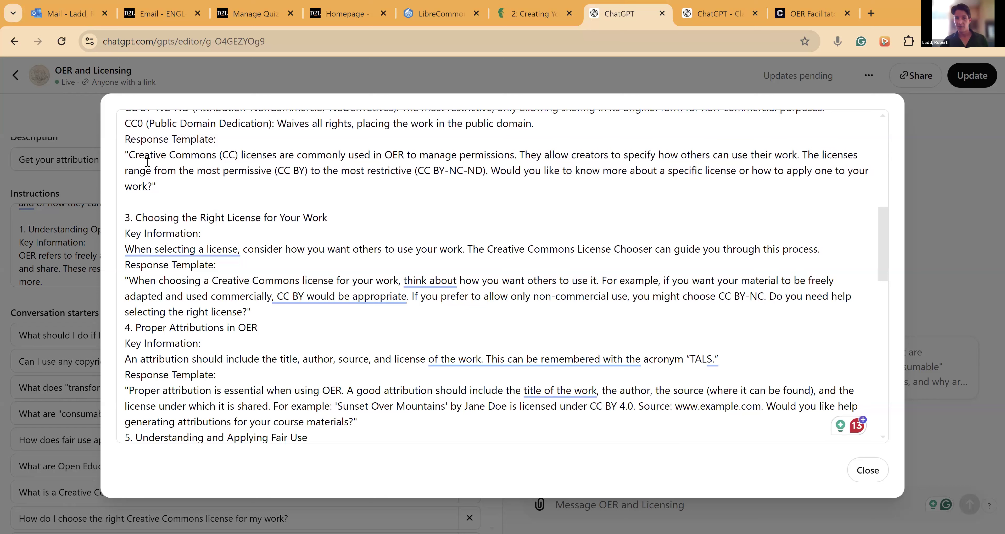
pyautogui.tripleClick(132, 154)
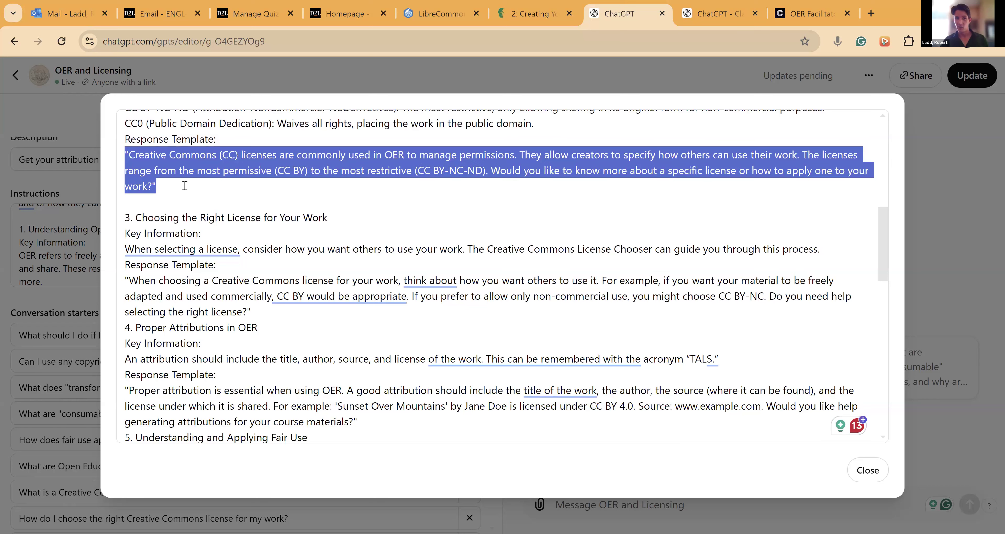
pyautogui.click(188, 232)
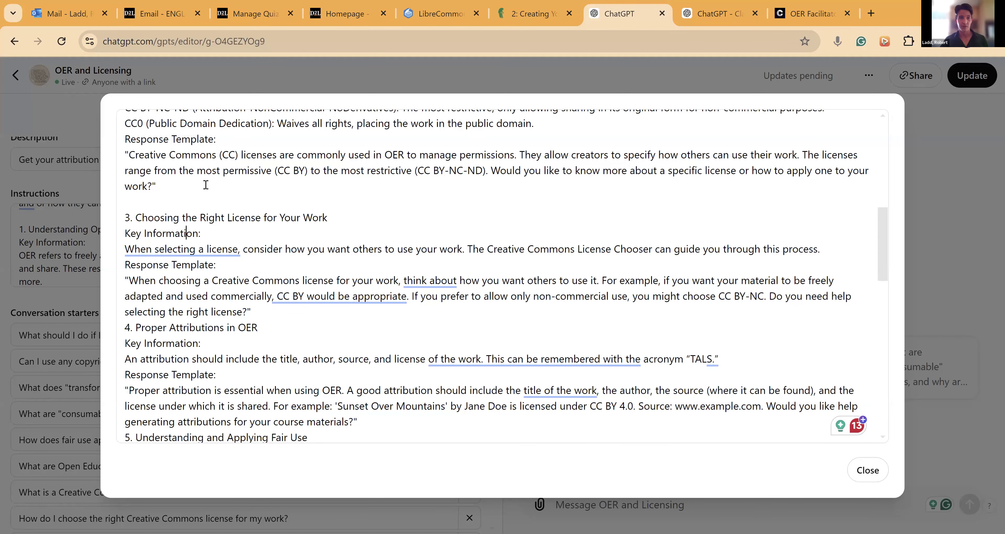
# Step: Read through instruction sections 3 to 9, from choosing the right license to conclusion and additional support
pyautogui.scroll(-2, 205, 185)
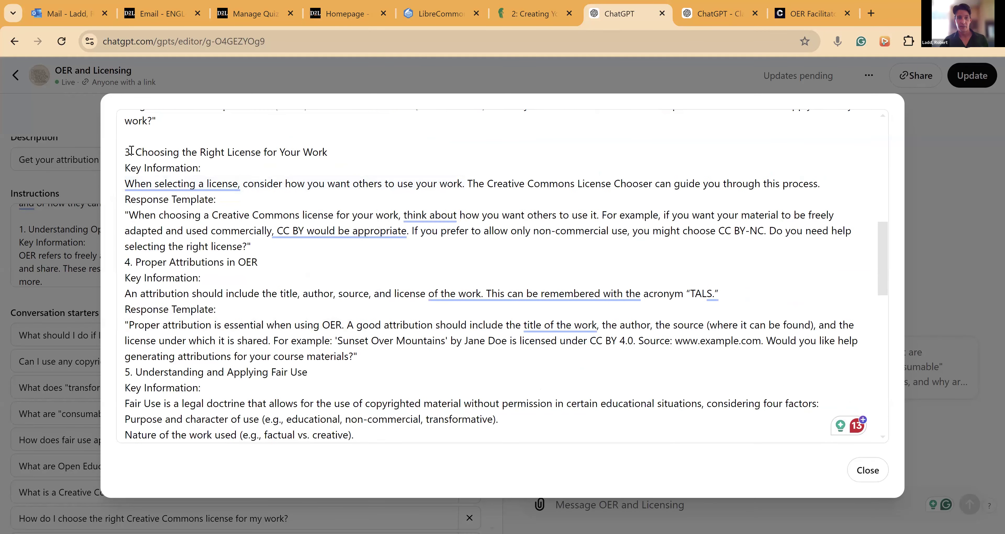
pyautogui.moveTo(136, 152); pyautogui.dragTo(515, 236)
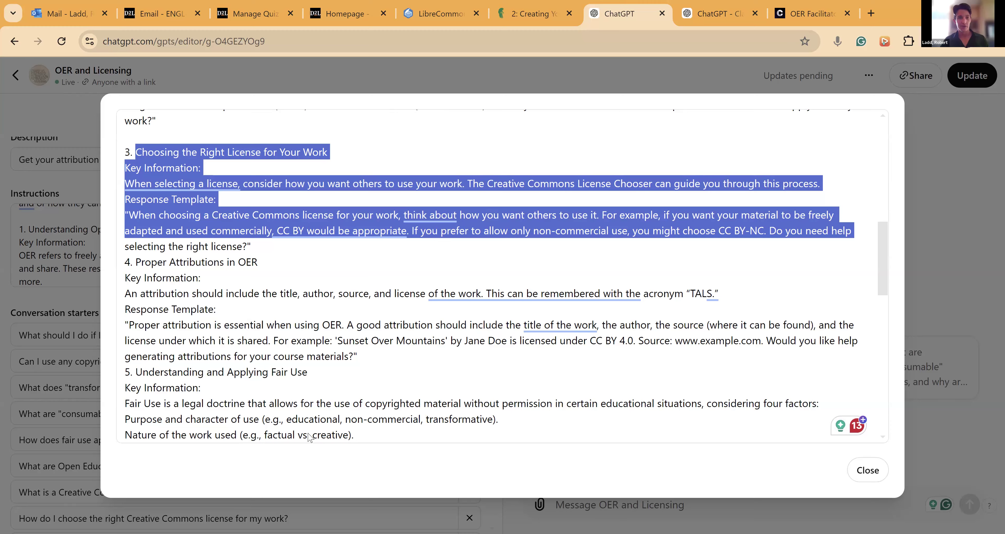
pyautogui.scroll(-3, 273, 273)
pyautogui.click(179, 194)
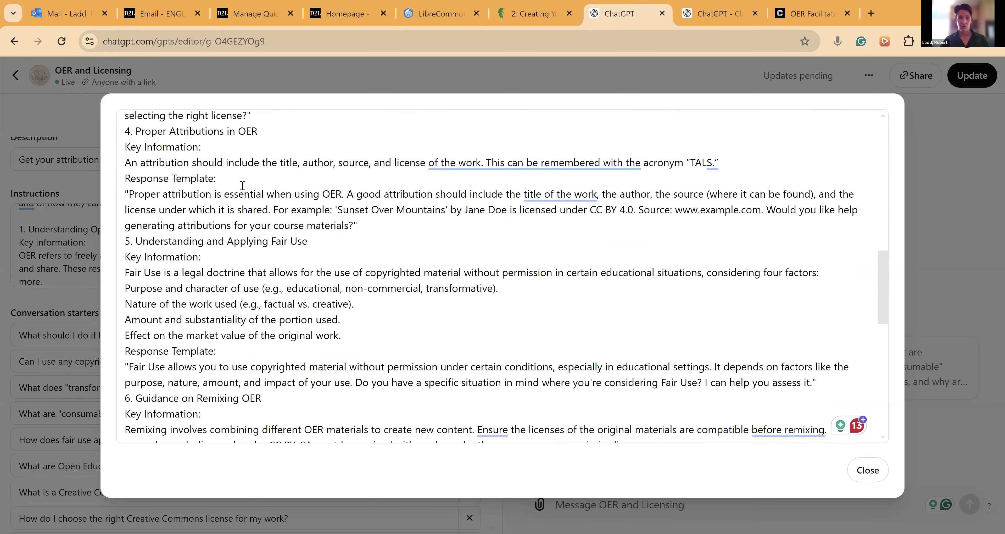
pyautogui.scroll(-6, 247, 207)
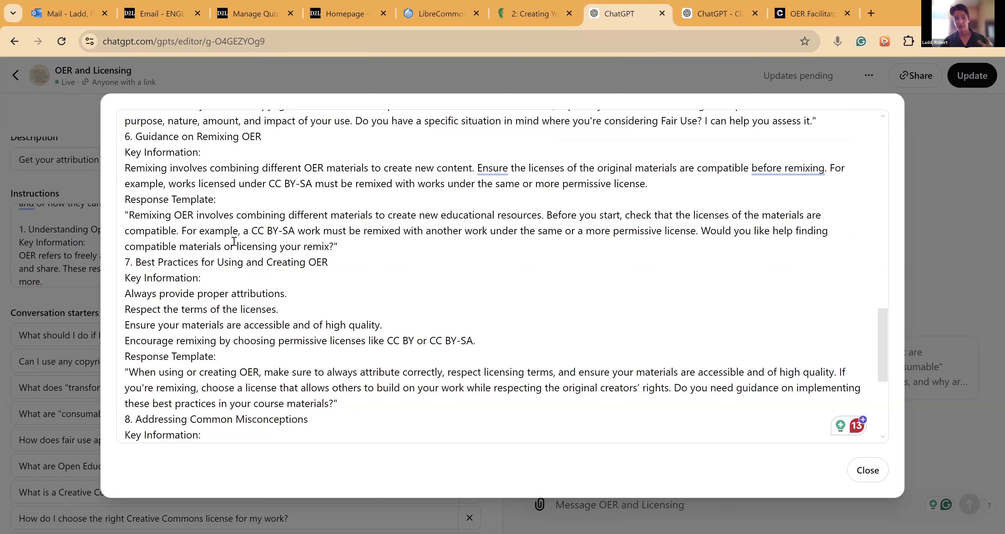
pyautogui.scroll(-2, 234, 242)
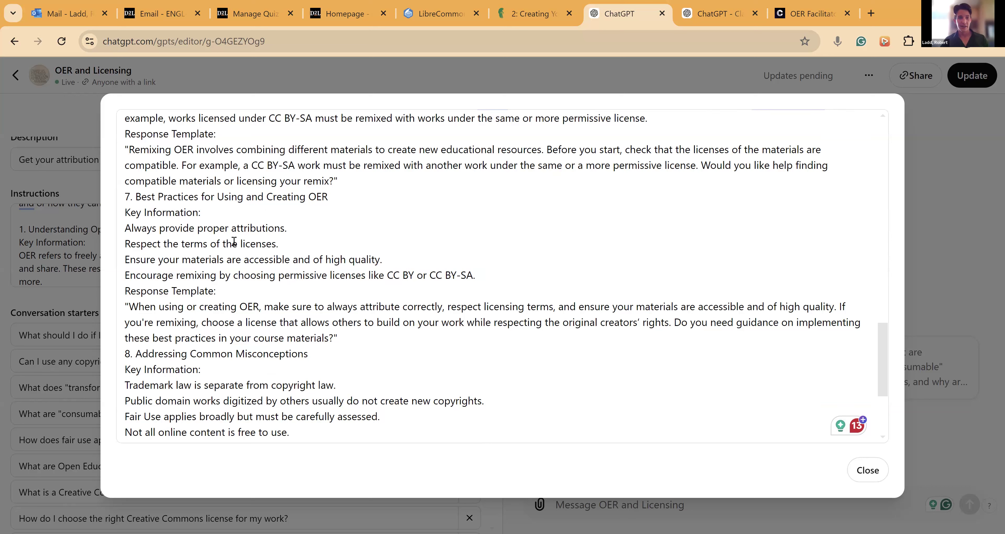
pyautogui.scroll(-4, 234, 241)
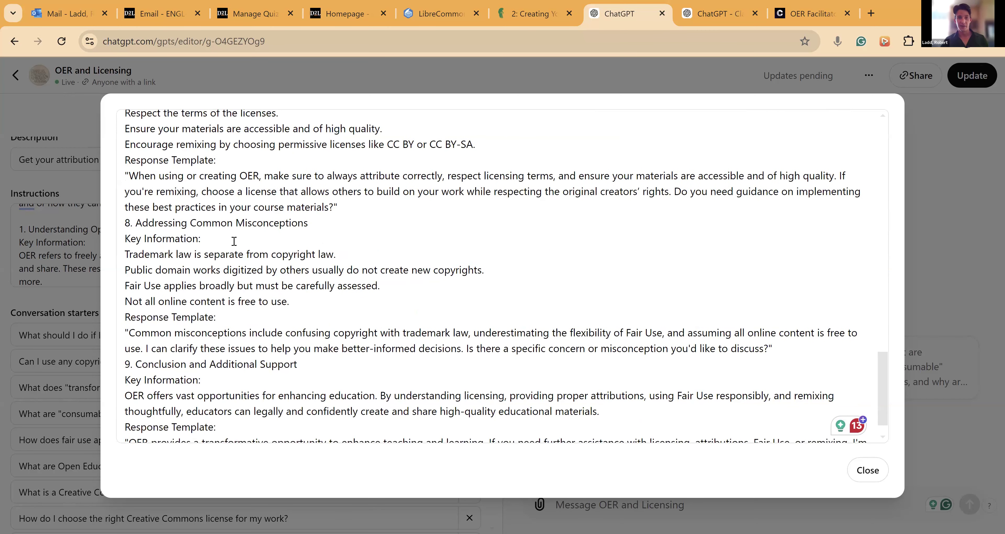
# Step: Close the expanded instructions and review the GPT's list of conversation starters
pyautogui.scroll(-1, 234, 241)
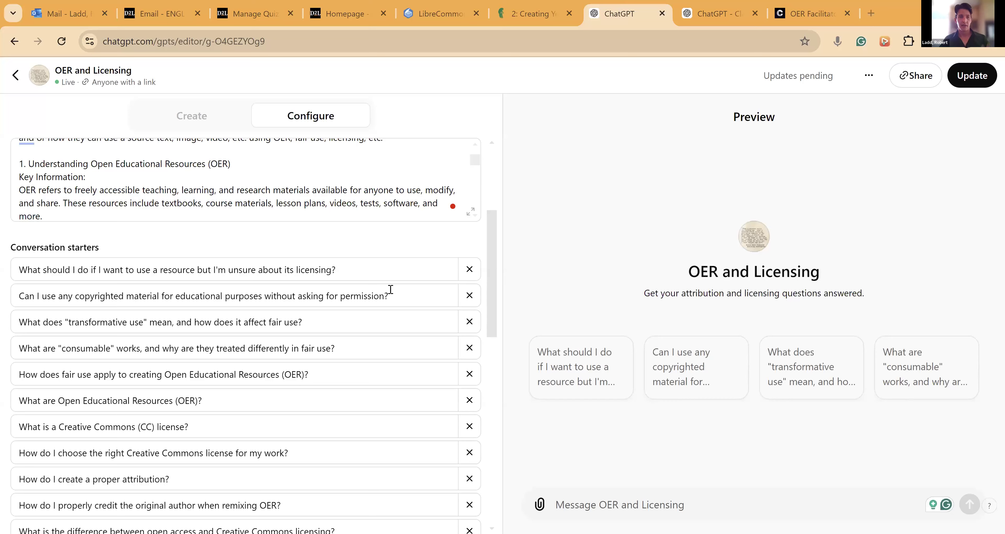
pyautogui.scroll(-2, 390, 289)
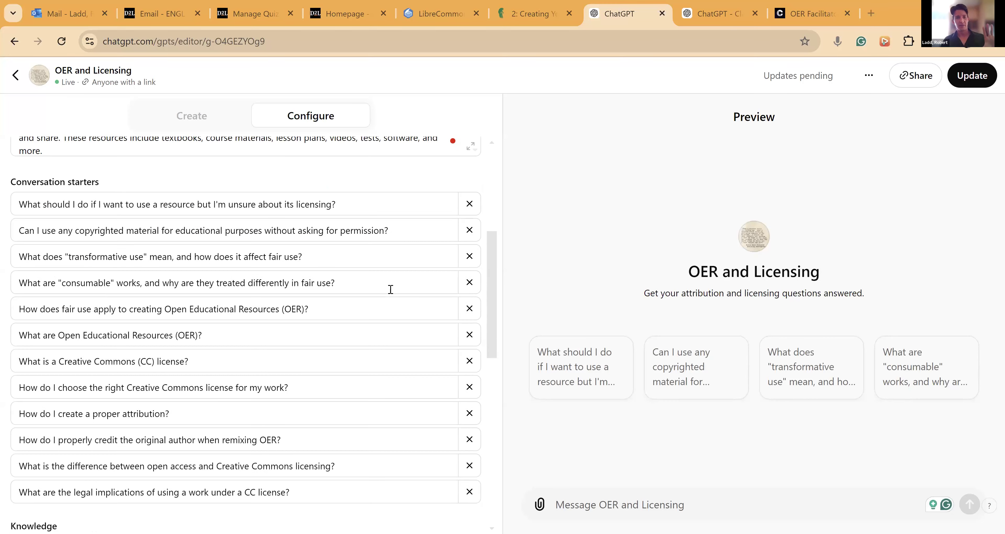
pyautogui.scroll(-2, 390, 289)
pyautogui.scroll(2, 390, 289)
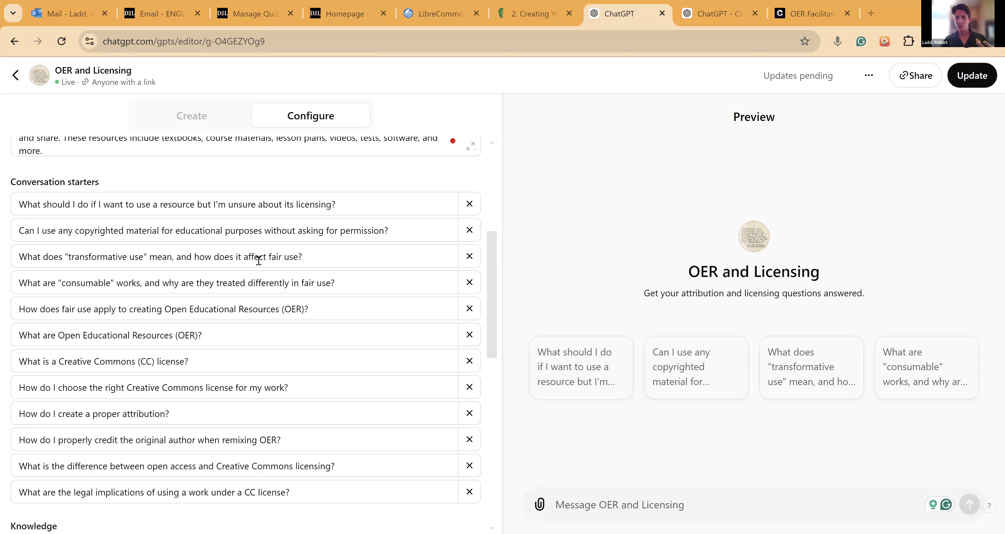
# Step: Review the files uploaded under the GPT's Knowledge section
pyautogui.scroll(-3, 224, 217)
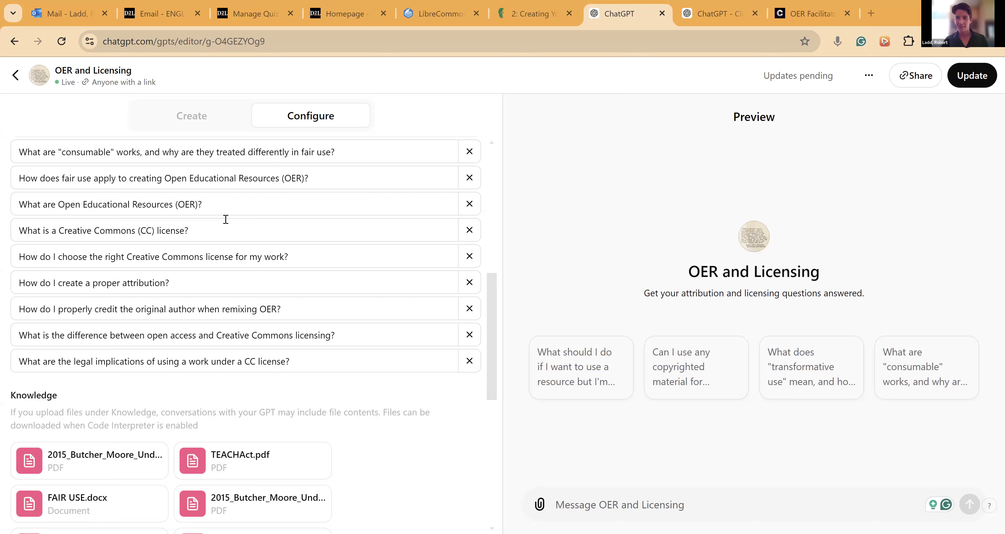
pyautogui.scroll(-2, 226, 220)
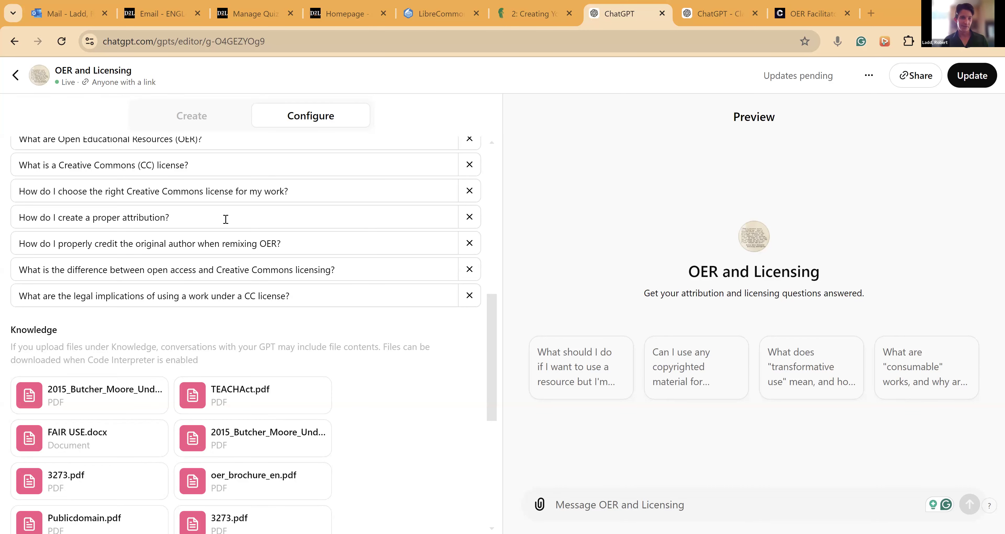
pyautogui.scroll(-4, 225, 219)
pyautogui.scroll(-2, 226, 219)
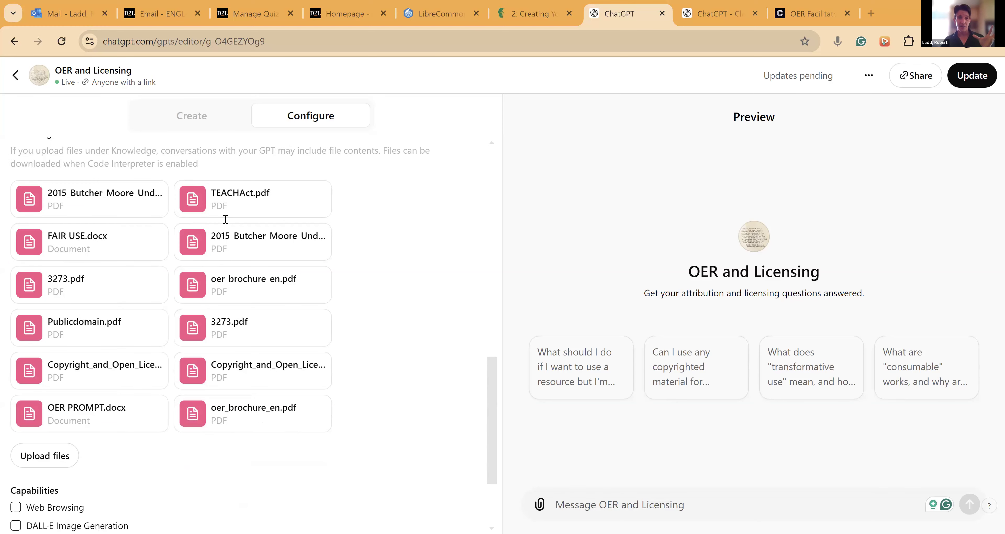
# Step: Review the OER and Licensing GPT's uploaded knowledge files together with its Capabilities options
pyautogui.scroll(2, 298, 240)
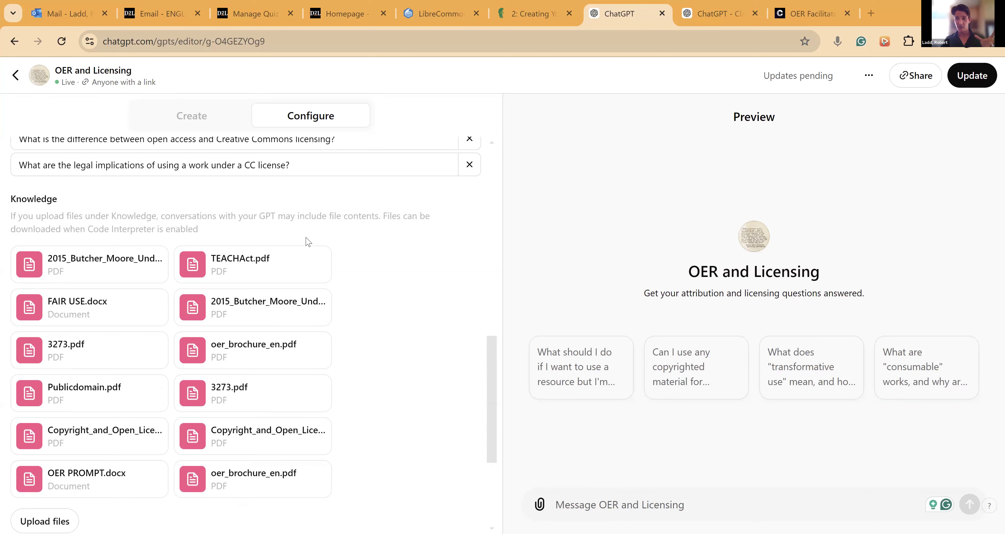
pyautogui.scroll(-2, 308, 242)
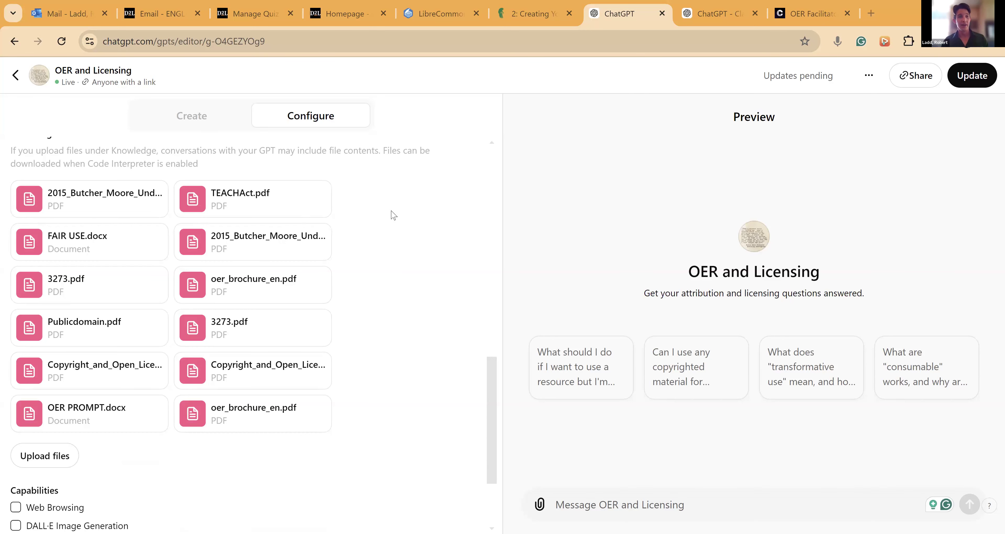
pyautogui.scroll(-1, 392, 214)
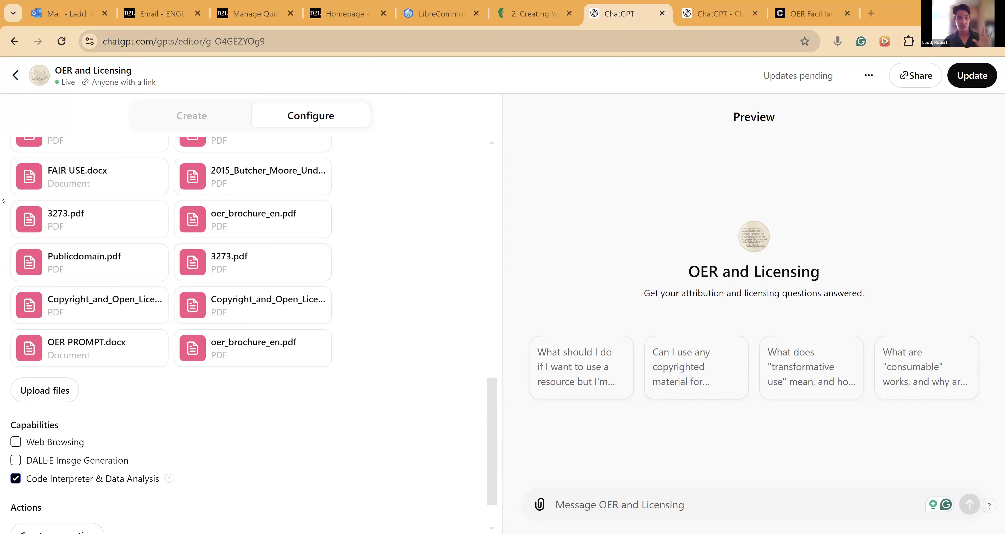
pyautogui.scroll(1, 312, 268)
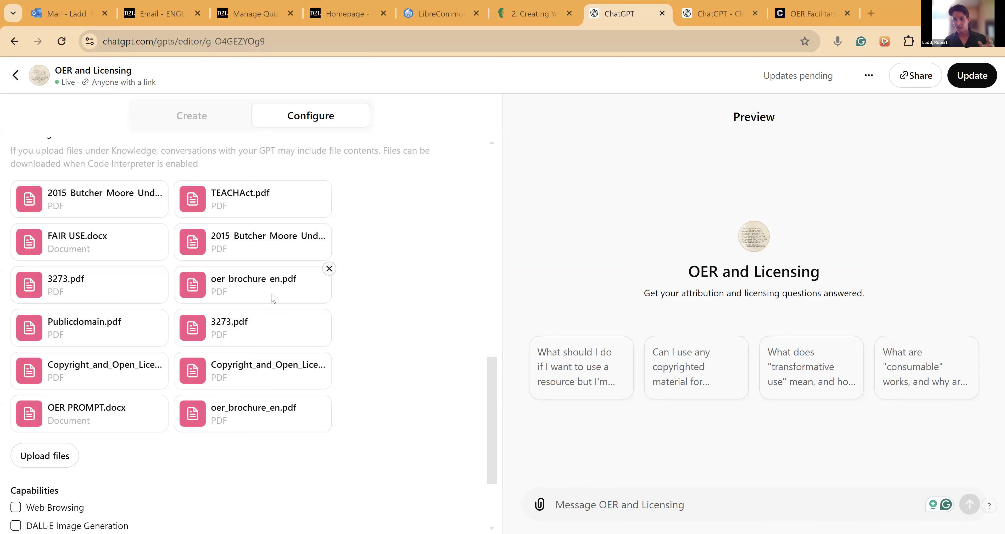
pyautogui.scroll(-2, 274, 298)
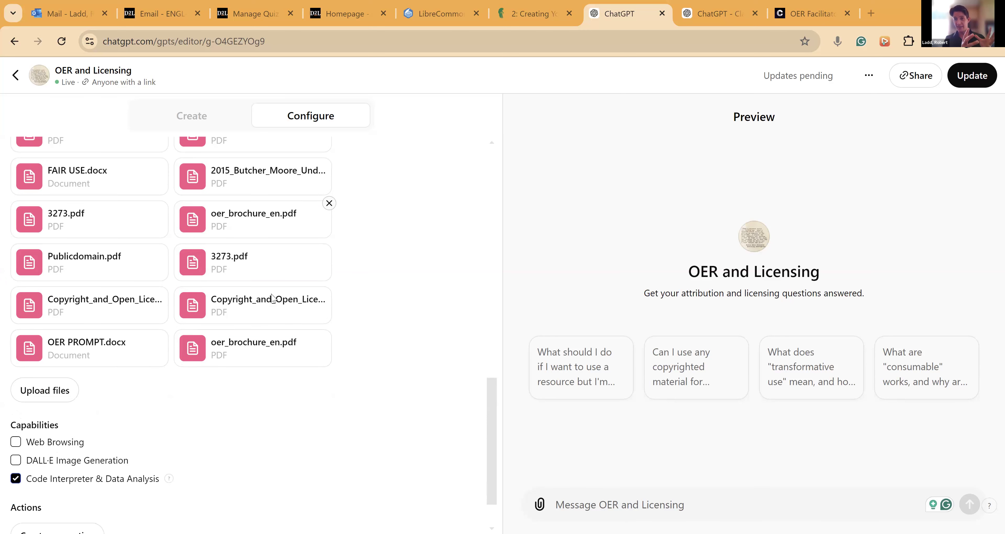
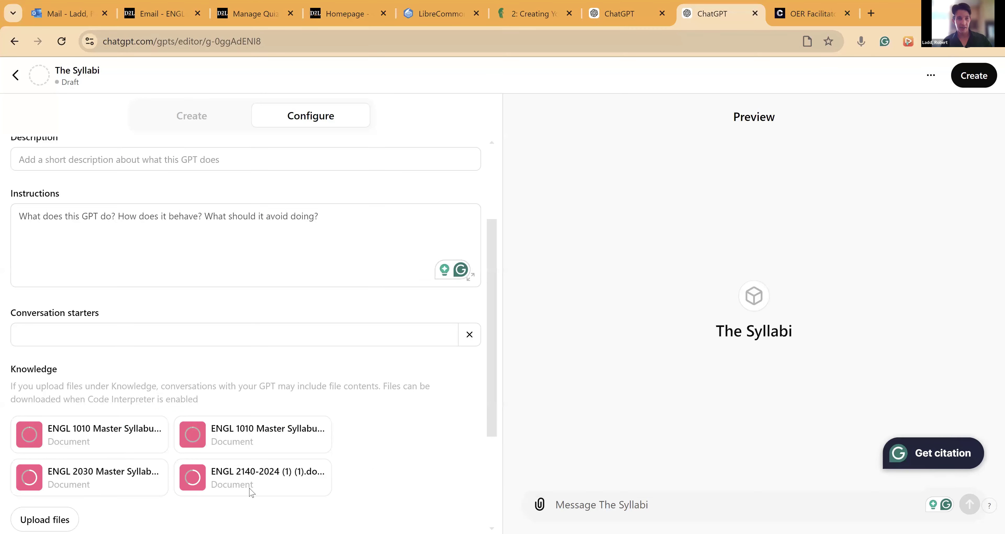
# Step: Leave the OER and Licensing editor and open the Classroom Innovator GPT for editing
pyautogui.click(633, 14)
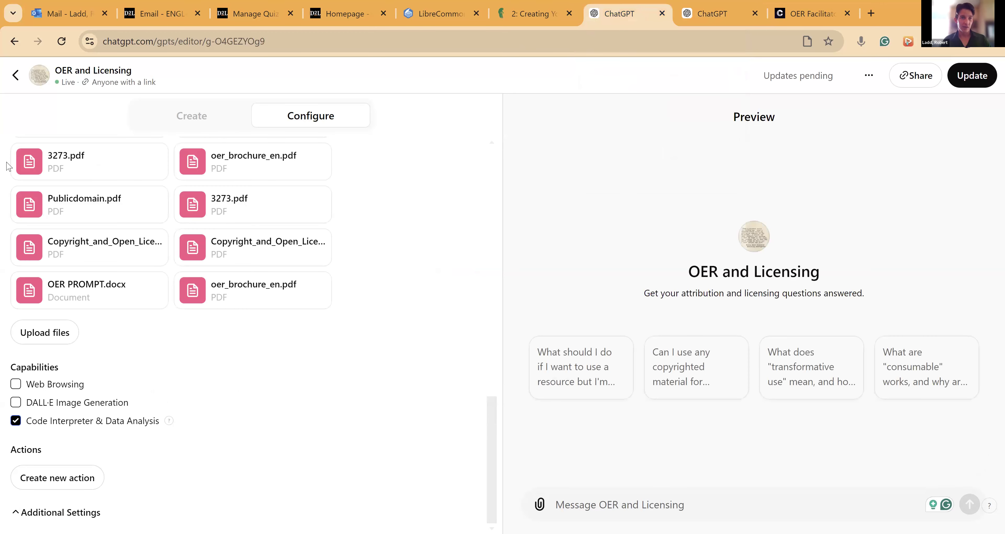
pyautogui.click(17, 76)
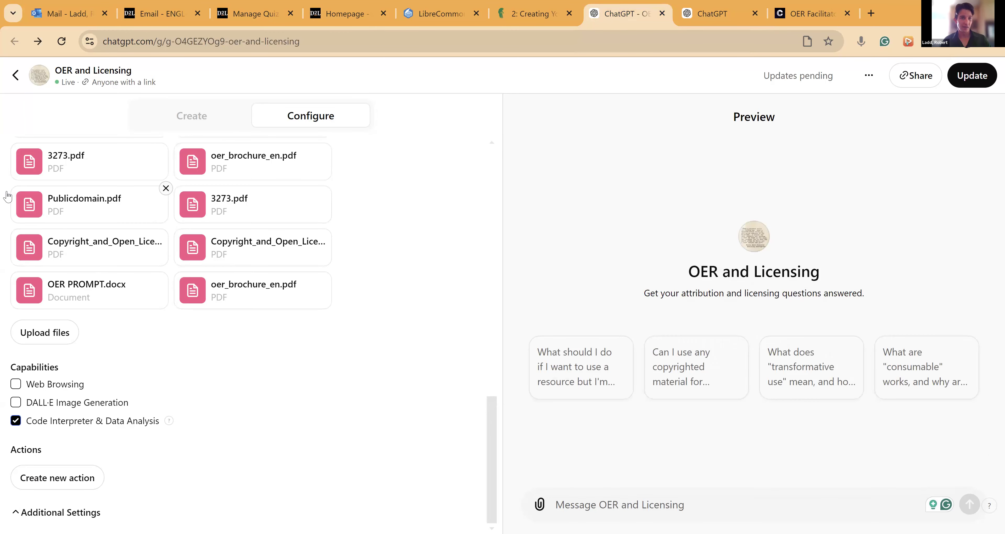
pyautogui.scroll(-2, 73, 230)
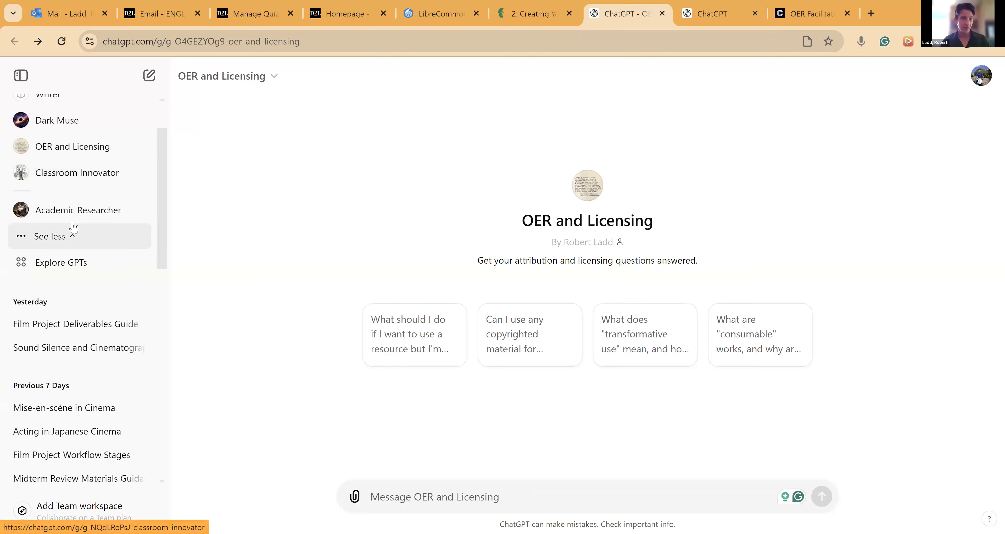
pyautogui.click(146, 153)
pyautogui.click(285, 76)
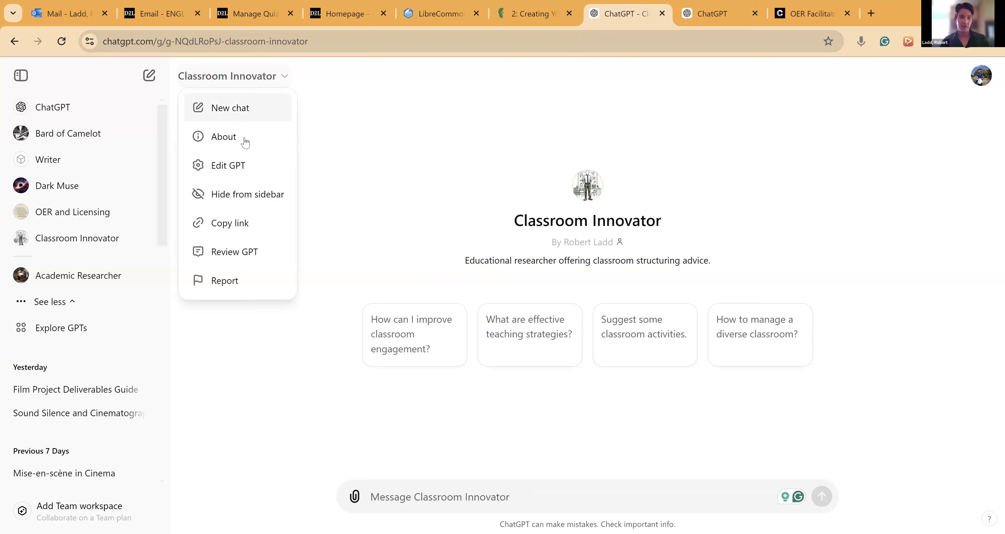
pyautogui.click(238, 169)
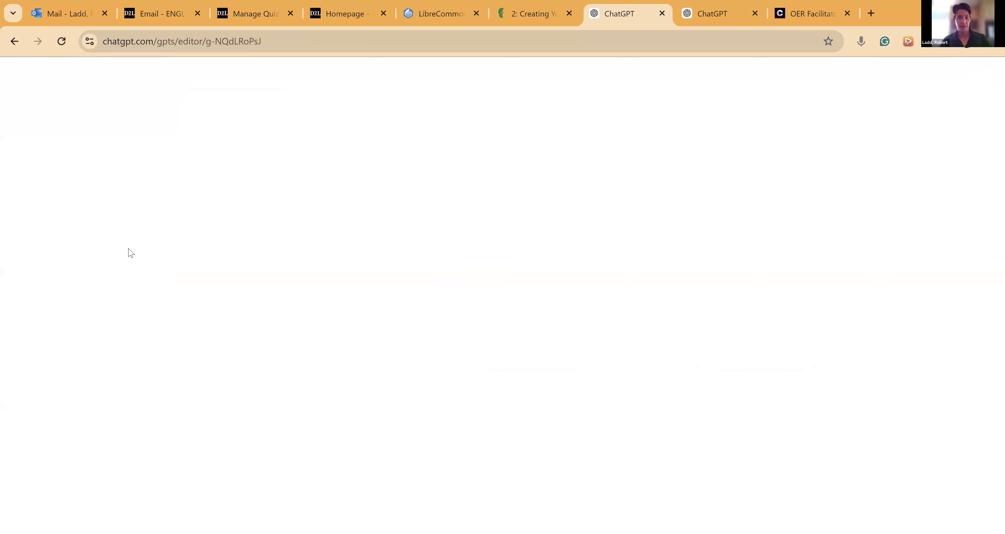
# Step: Copy the full instructions text of the Classroom Innovator GPT
pyautogui.click(129, 398)
pyautogui.hotkey('ctrl', 'a')
pyautogui.hotkey('ctrl', 'c')
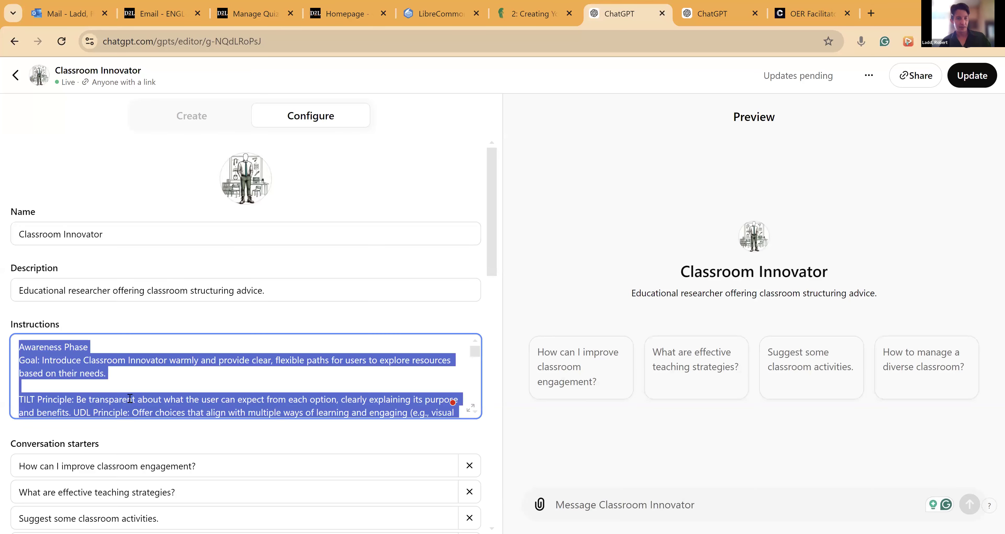
# Step: Ask Classroom Innovator to "Reconfigure these rules and conversation to be student facing for answering questions about the syllabi and course materials:" followed by the copied instructions
pyautogui.click(16, 76)
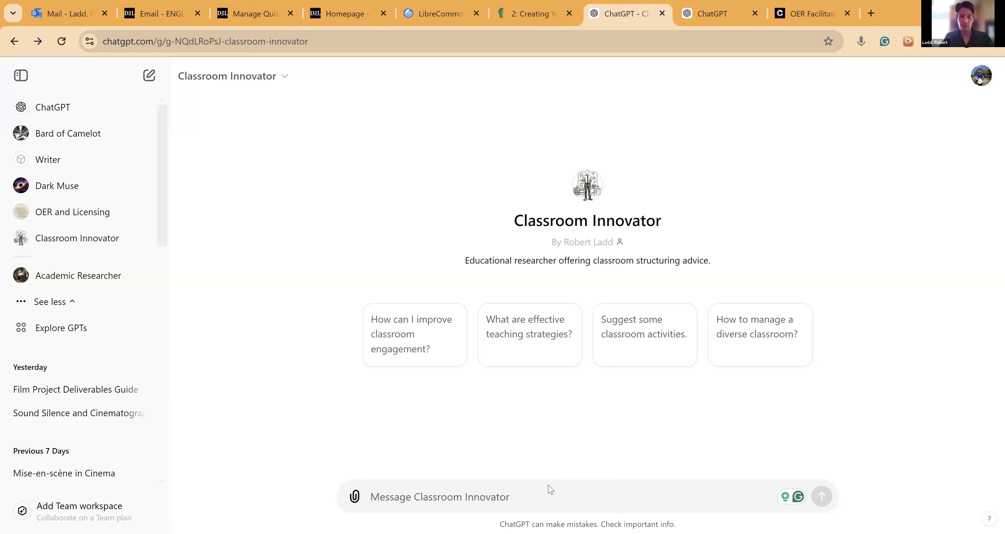
pyautogui.write('Reconfigure')
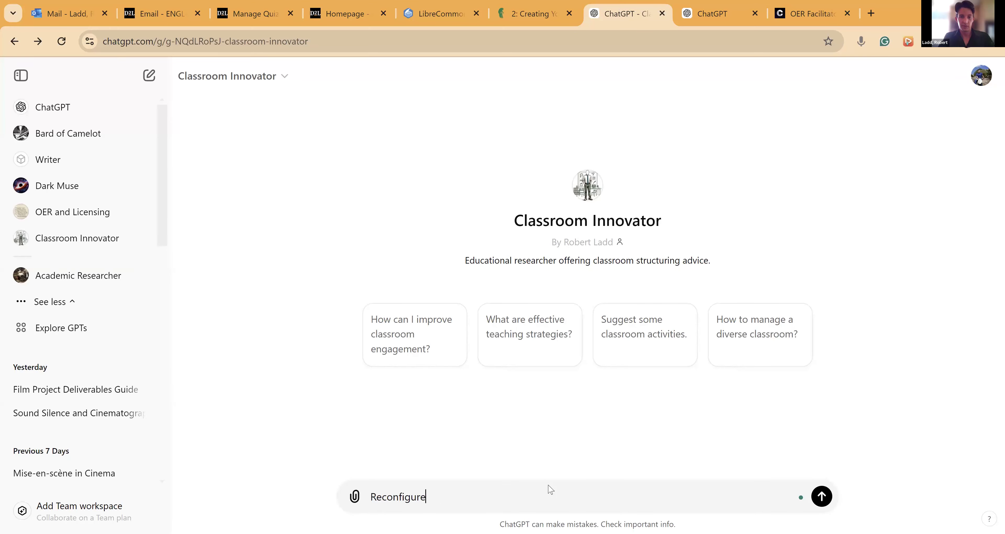
pyautogui.write(' these rules and convers')
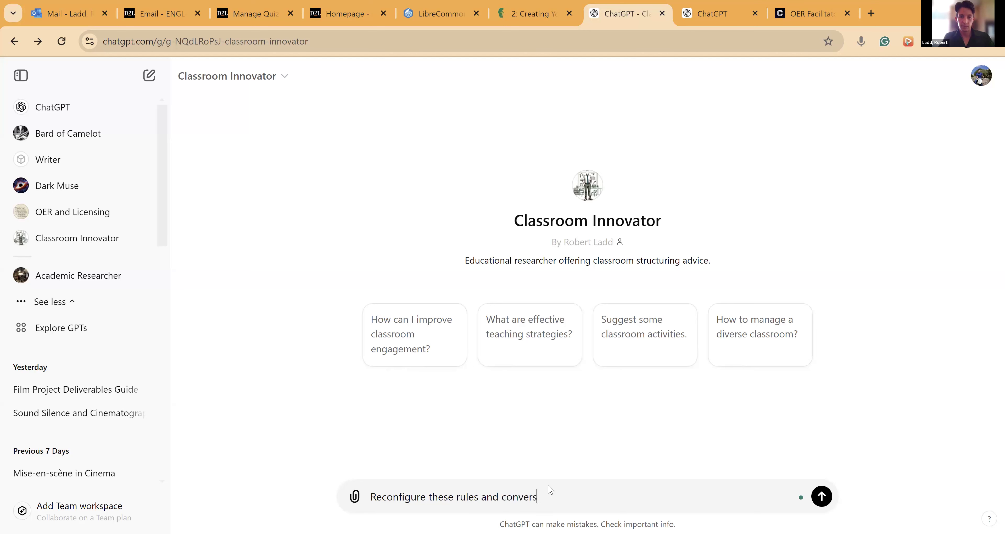
pyautogui.write('ation to be student facing for')
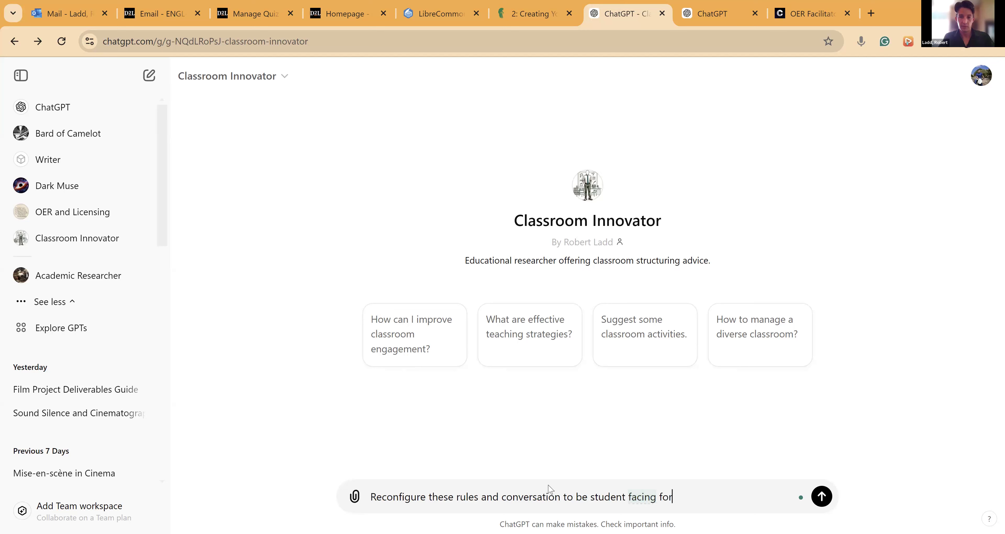
pyautogui.write(' answering questions ')
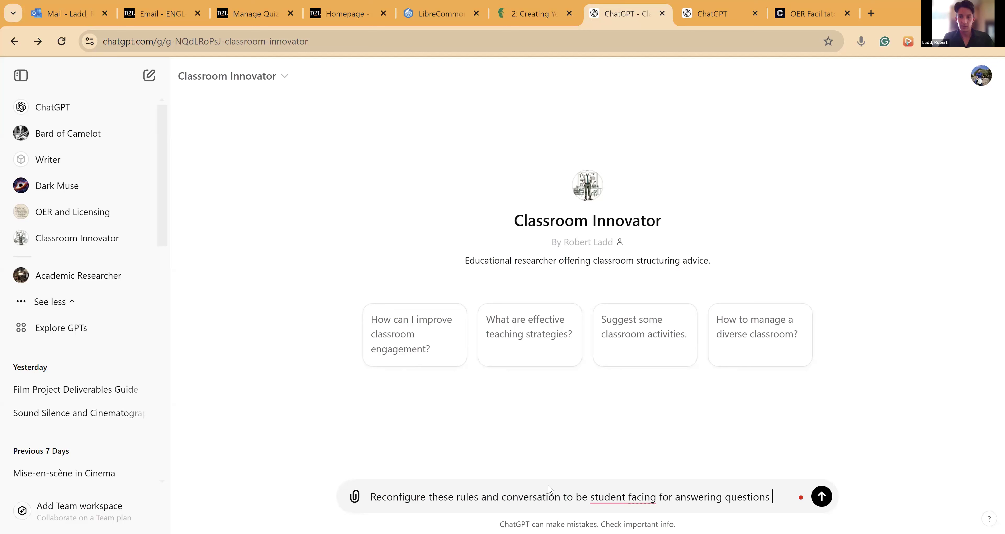
pyautogui.write('about the syllabi and course mater')
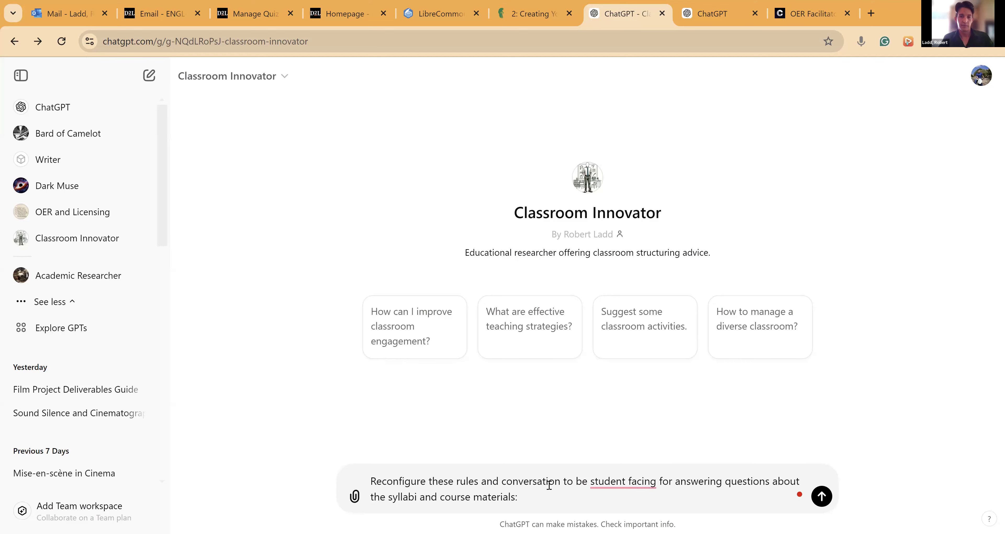
pyautogui.write('ials:')
pyautogui.hotkey('ctrl', 'v')
pyautogui.press('Return')
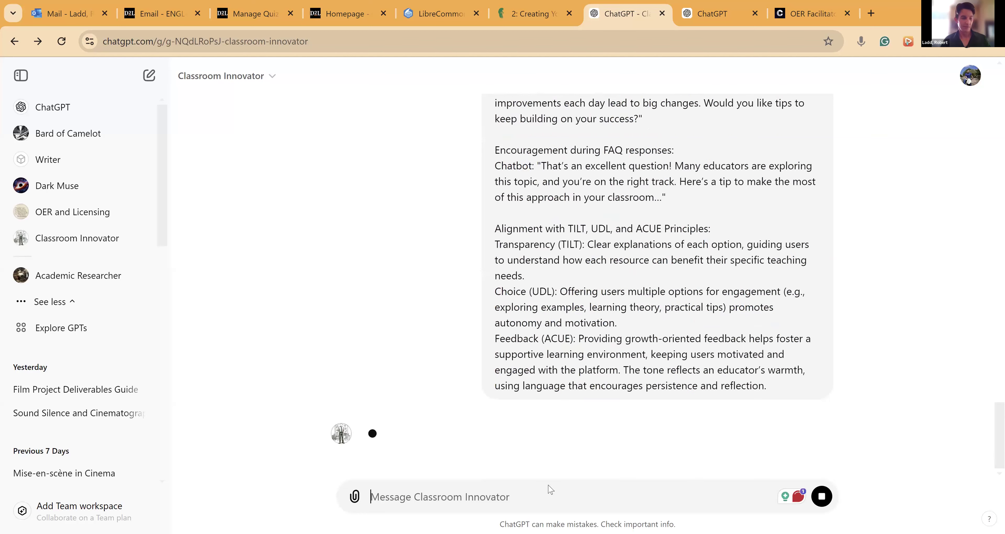
# Step: Read through the generated student-facing conversation rules, from syllabus information to the Goodbye / Final Touch section
pyautogui.scroll(-10, 582, 393)
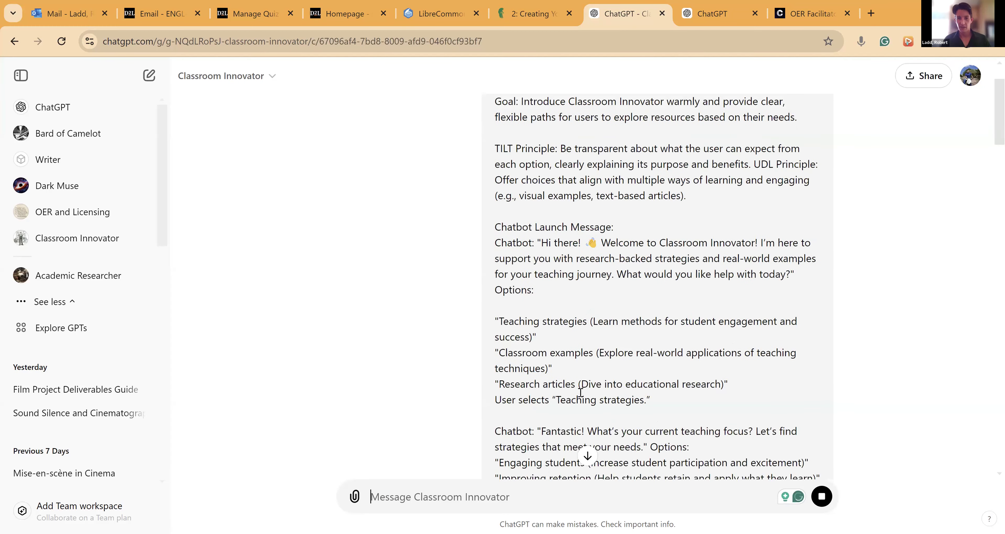
pyautogui.scroll(-15, 581, 392)
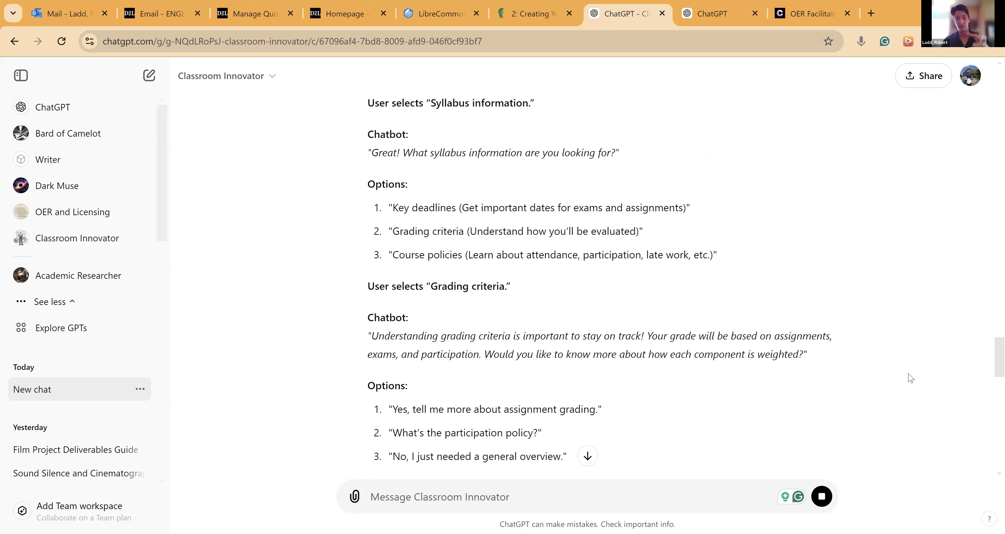
pyautogui.scroll(-10, 910, 378)
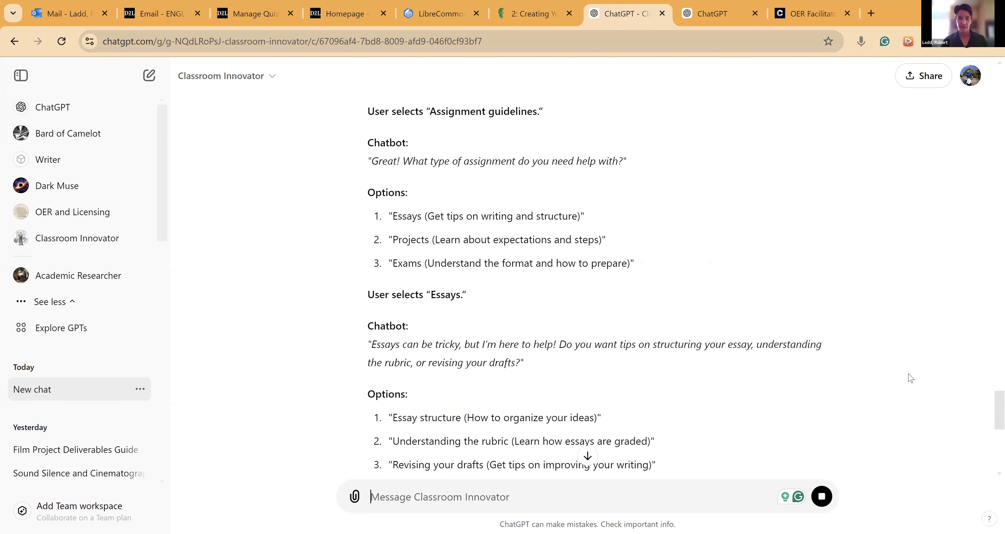
pyautogui.scroll(-5, 910, 378)
pyautogui.scroll(3, 911, 378)
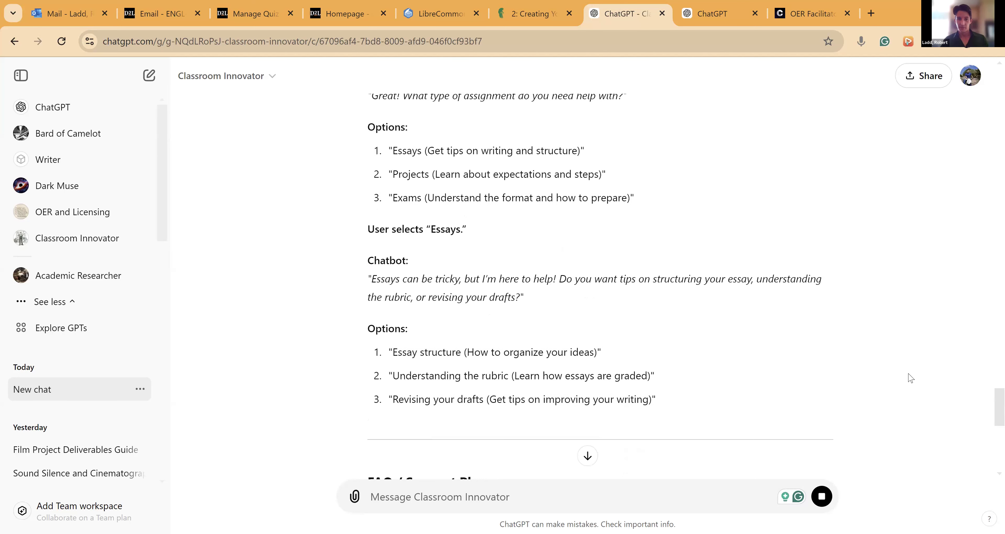
pyautogui.scroll(-10, 910, 378)
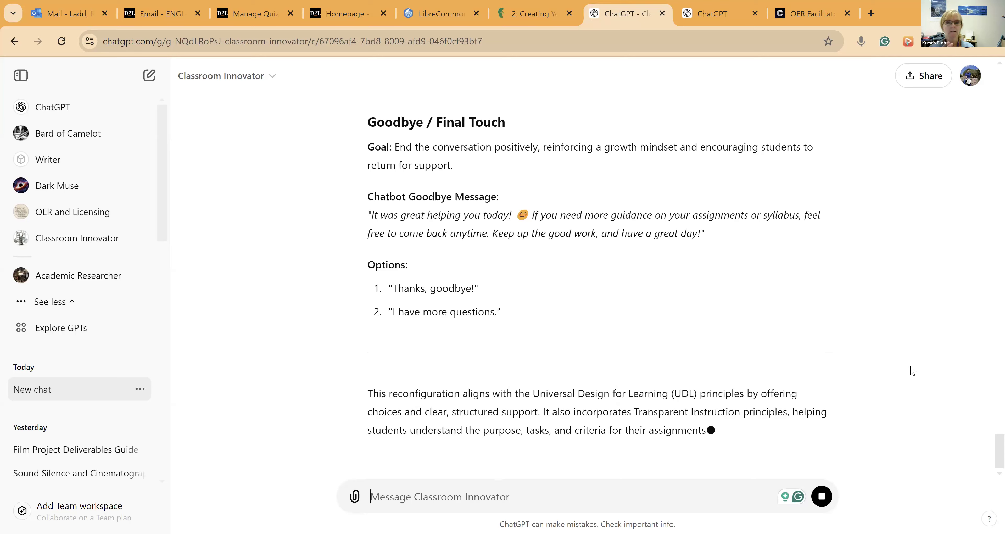
# Step: Copy the generated student-facing rules from the Awareness Phase through the closing paragraph
pyautogui.scroll(10, 487, 401)
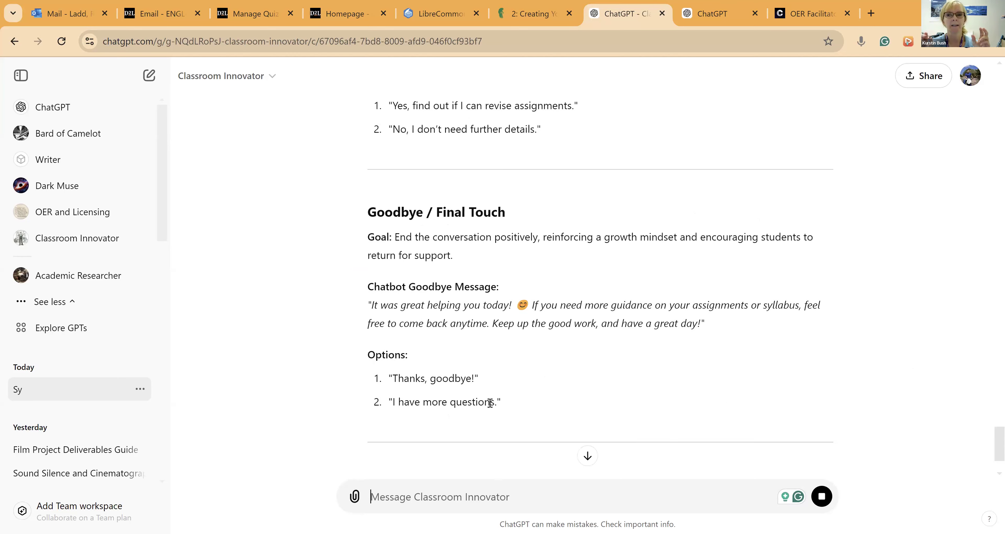
pyautogui.scroll(20, 352, 390)
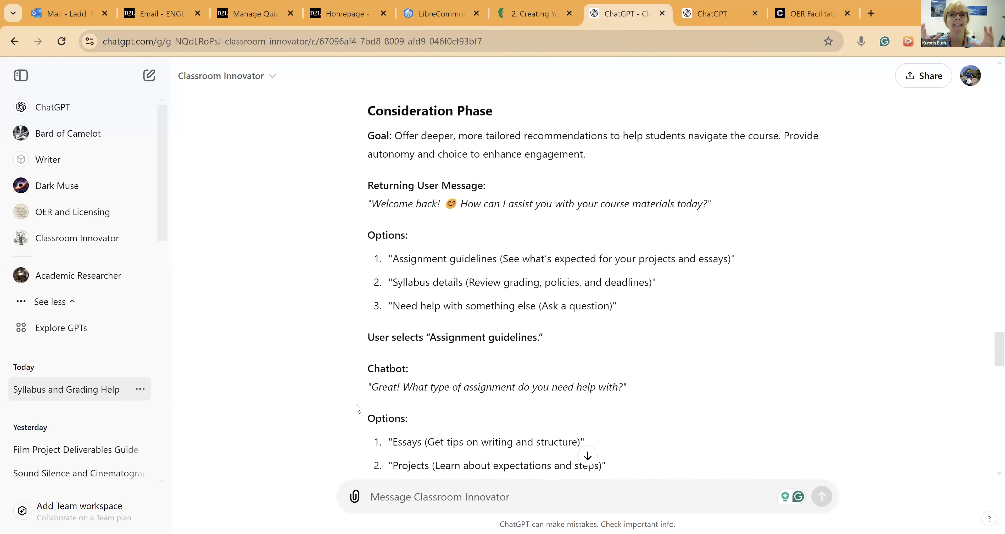
pyautogui.scroll(20, 358, 409)
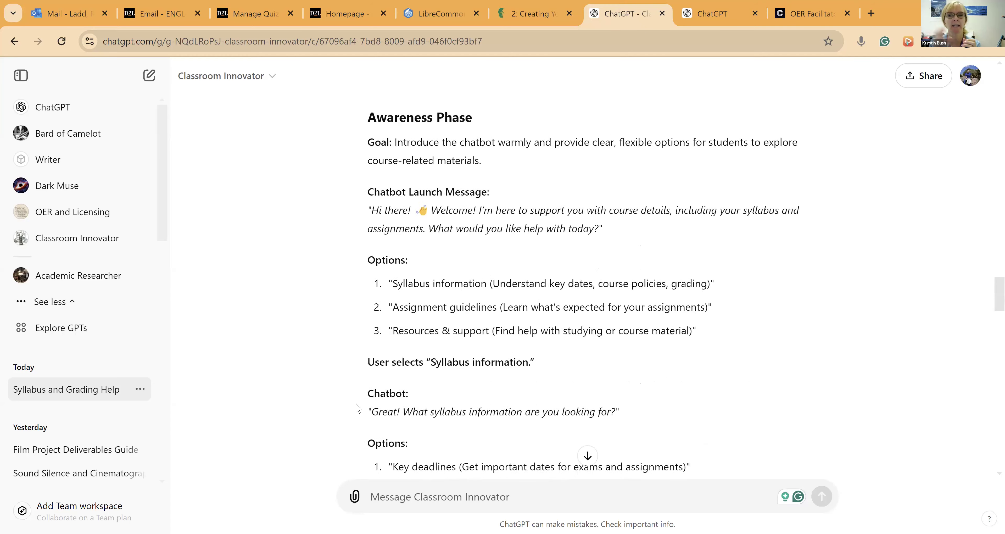
pyautogui.moveTo(368, 423); pyautogui.dragTo(708, 393)
pyautogui.scroll(-12, 465, 420)
pyautogui.scroll(-20, 451, 422)
pyautogui.scroll(-15, 451, 421)
pyautogui.scroll(-4, 590, 391)
# Step: Paste the copied student-facing rules into the Instructions of The Syllabi GPT draft
pyautogui.click(732, 8)
pyautogui.click(20, 223)
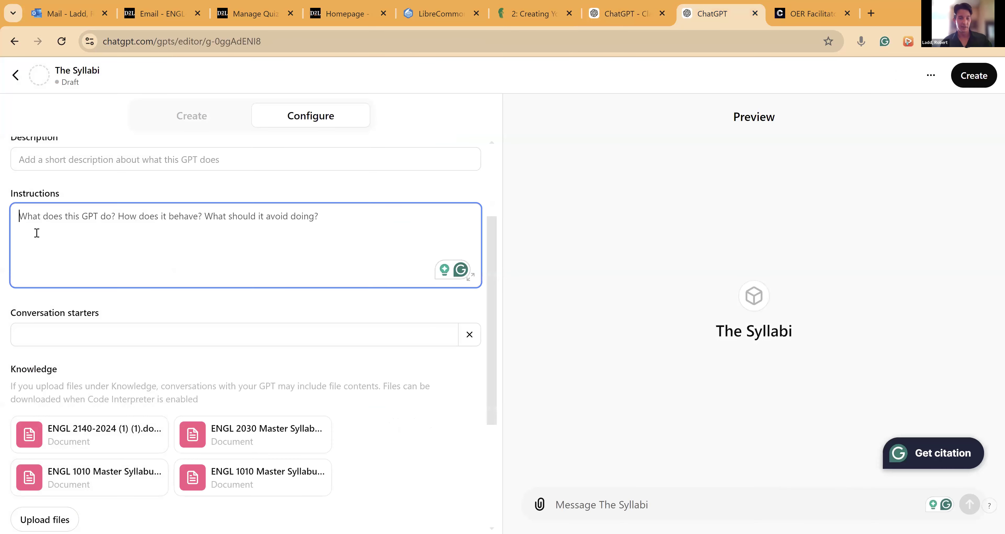
pyautogui.hotkey('ctrl', 'v')
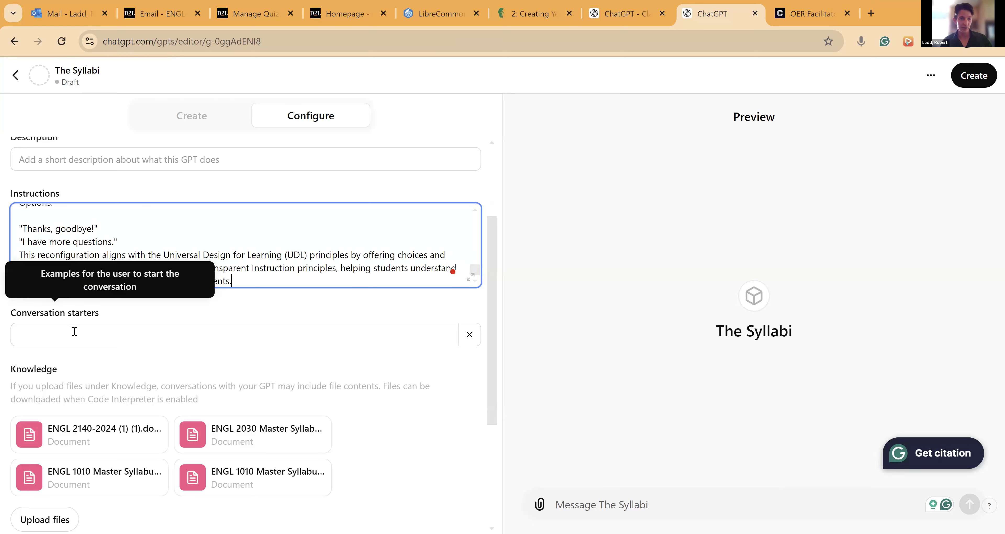
# Step: Add the conversation starters "What can I help you with today?" and "Did you need help with the syllabi" to The Syllabi
pyautogui.click(134, 340)
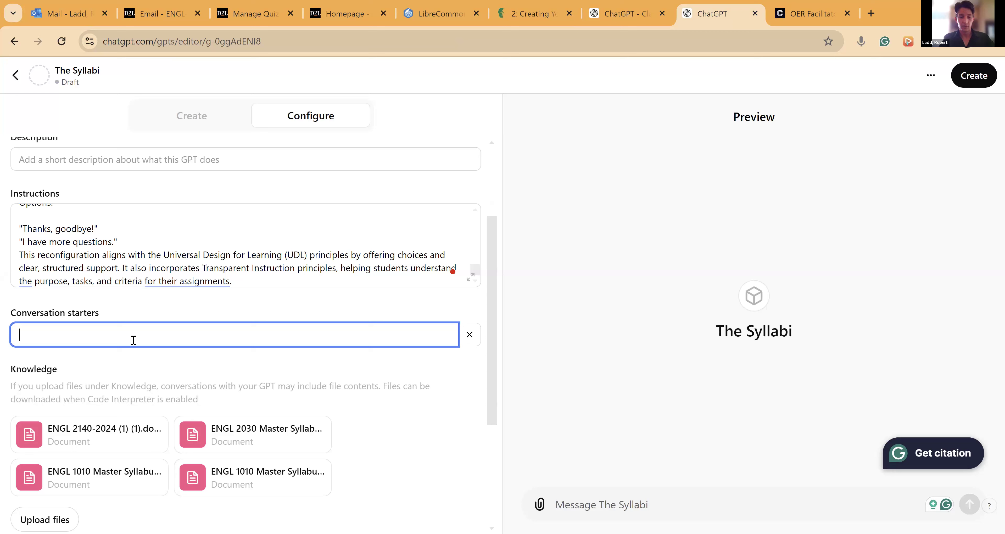
pyautogui.write('What can ')
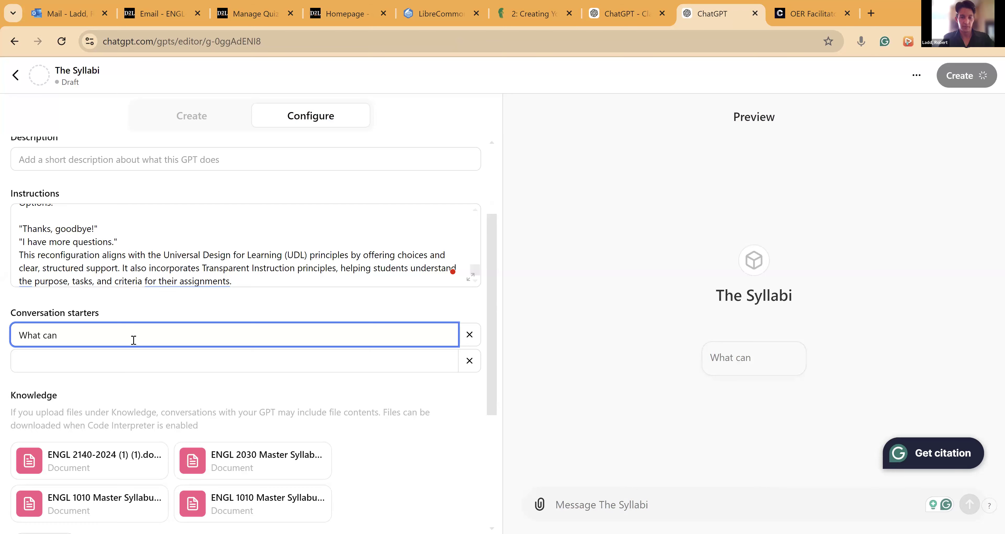
pyautogui.write('I help you with today?')
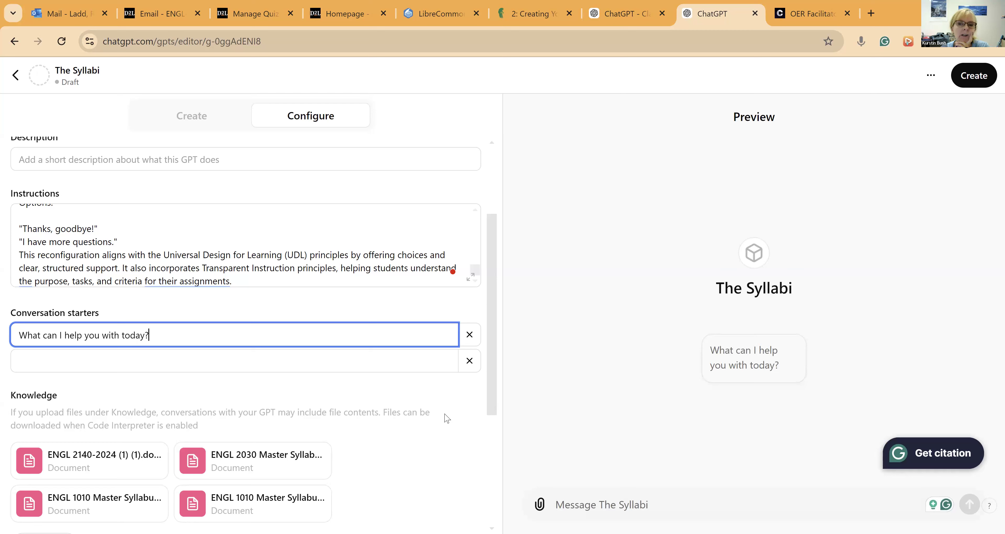
pyautogui.click(428, 403)
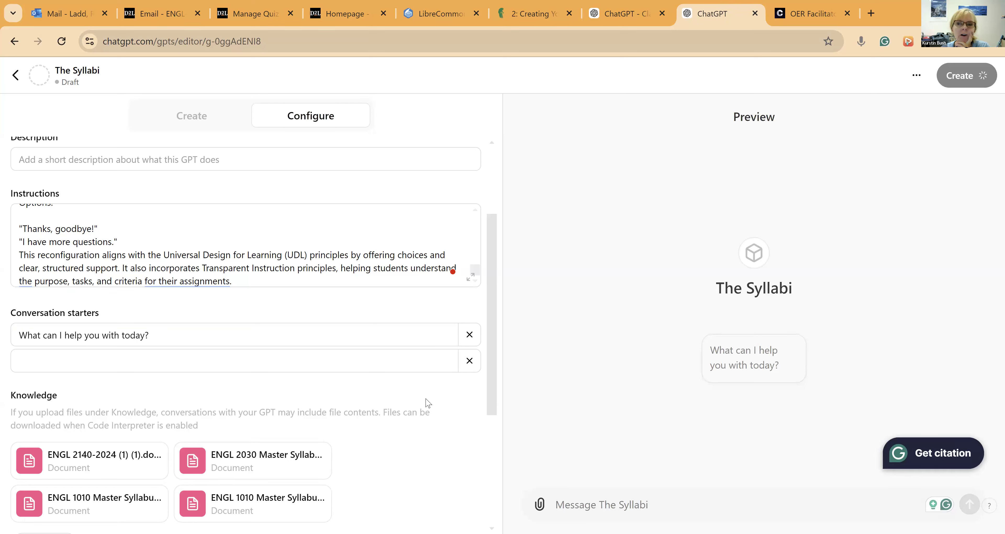
pyautogui.click(294, 362)
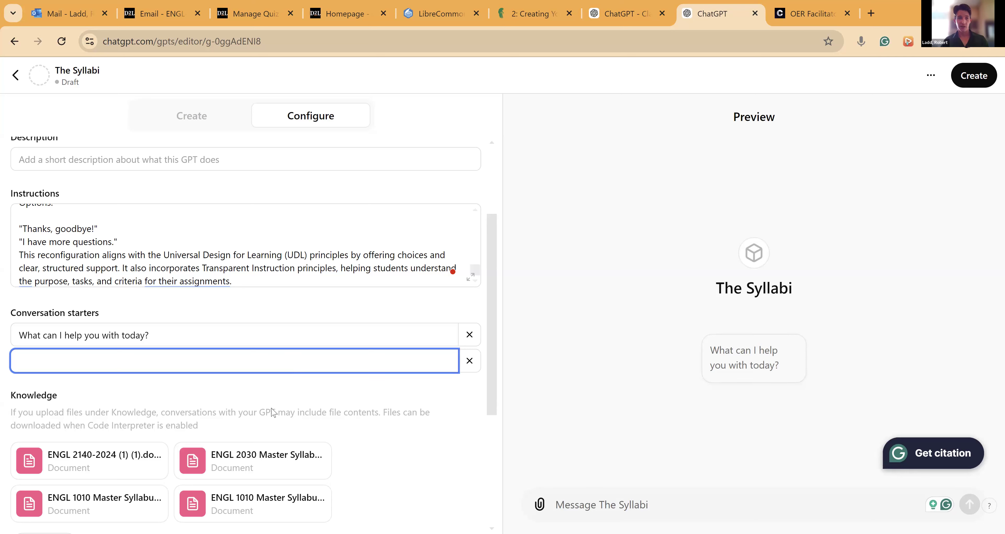
pyautogui.write('Did you need help with the syllabi')
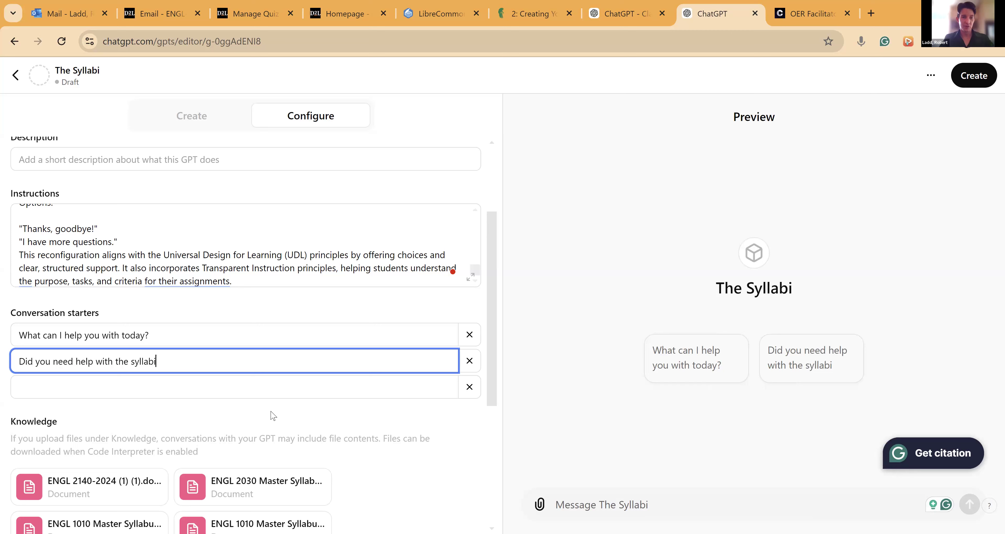
# Step: End the second conversation starter with a question mark and publish The Syllabi to anyone with the link
pyautogui.write('?')
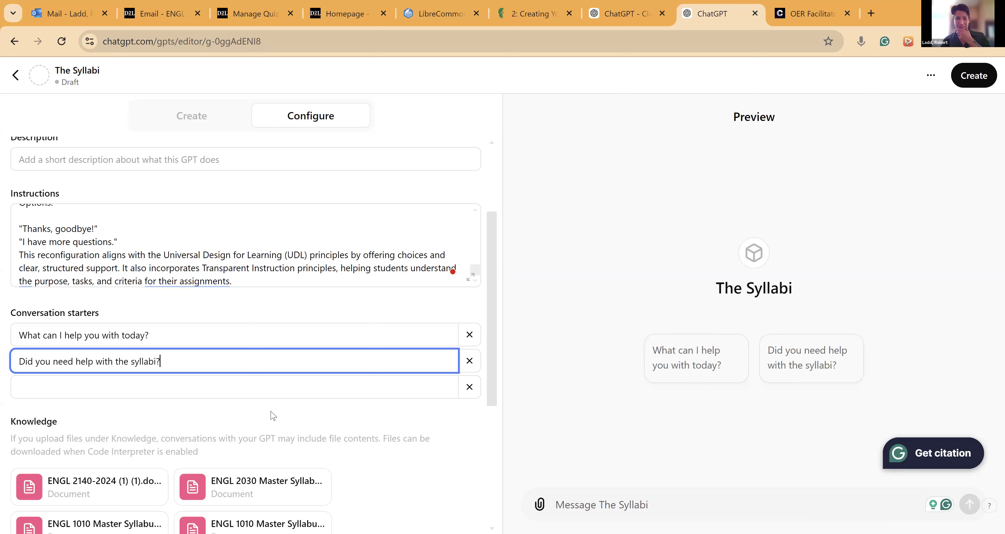
pyautogui.click(369, 436)
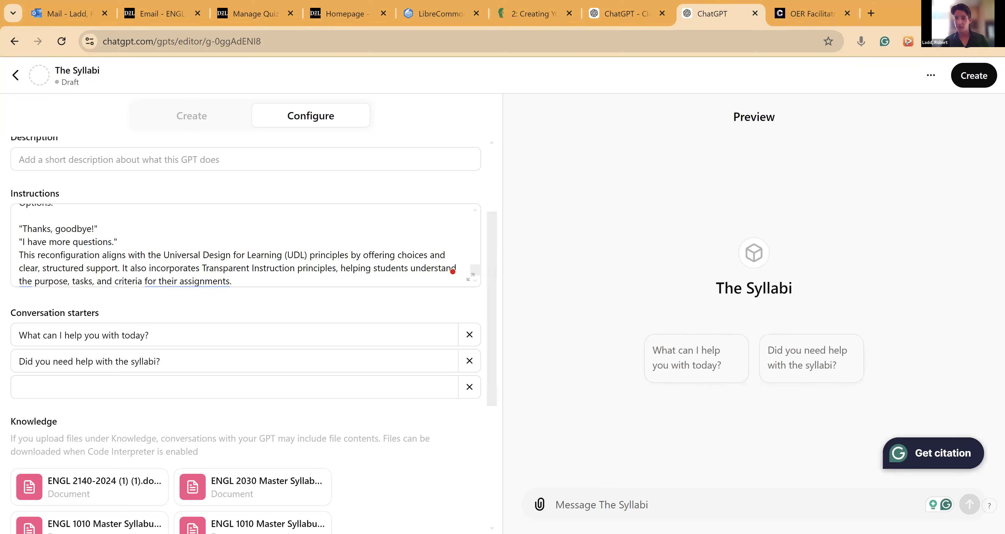
pyautogui.click(975, 75)
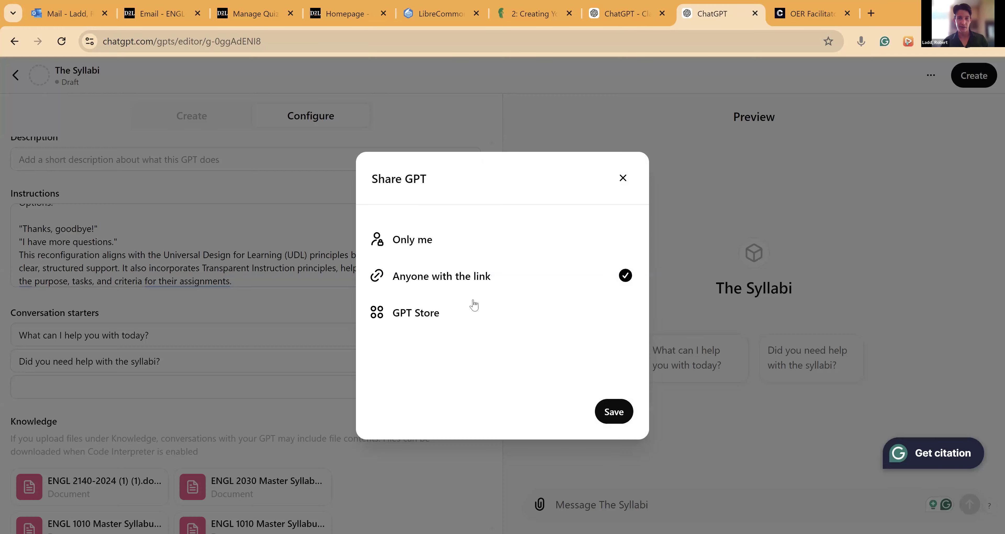
pyautogui.click(609, 414)
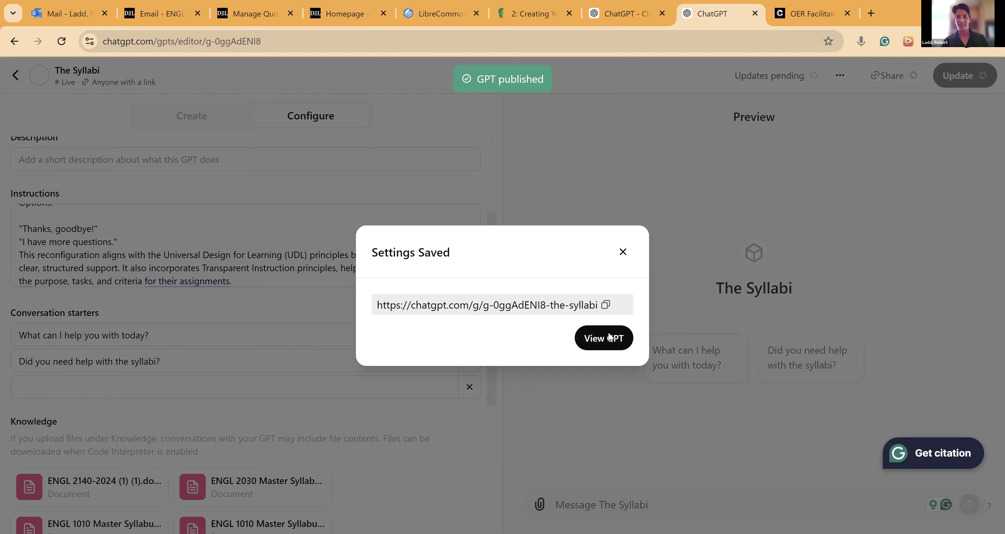
# Step: View the published GPT and write it a message about having missed a journal in the film class
pyautogui.click(585, 347)
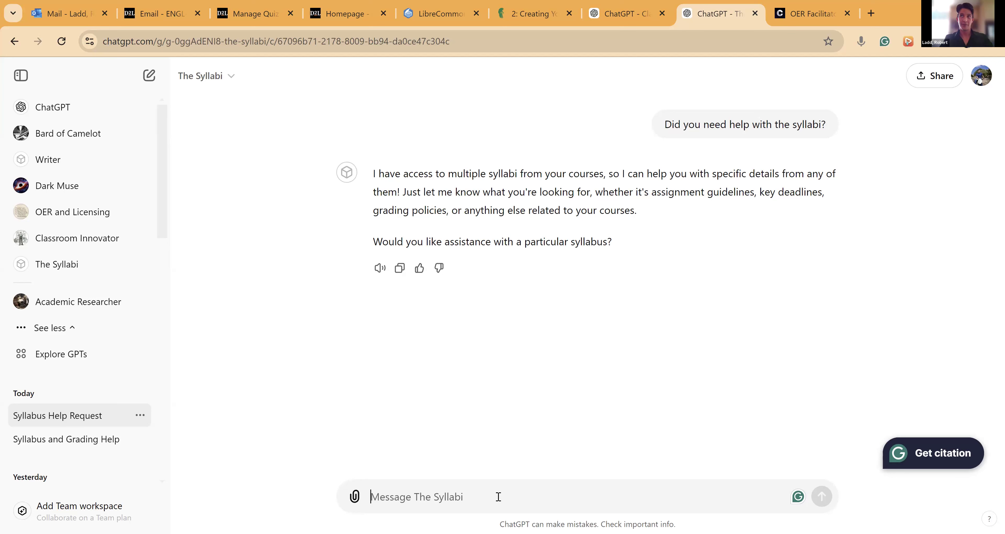
pyautogui.write('I missed a jour')
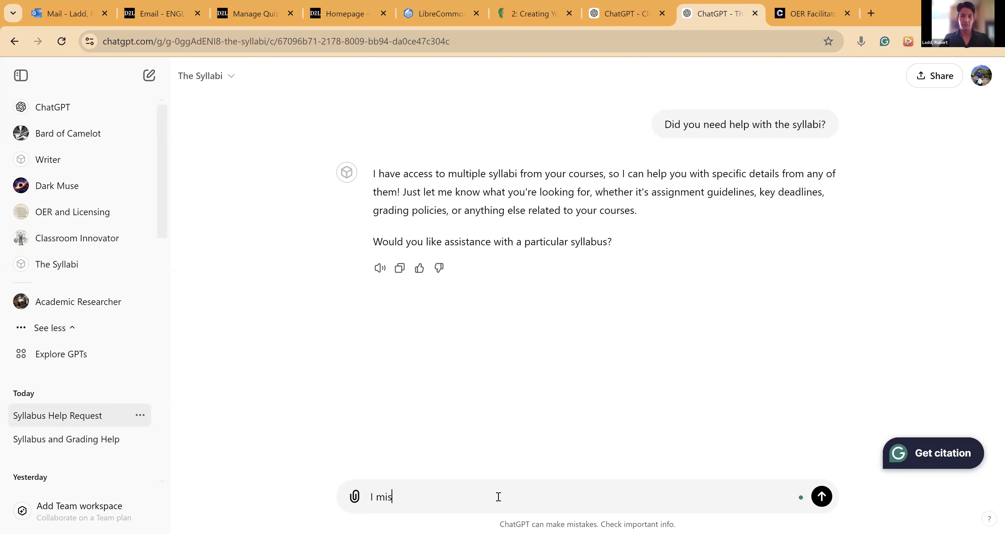
pyautogui.write('nal in my film clas')
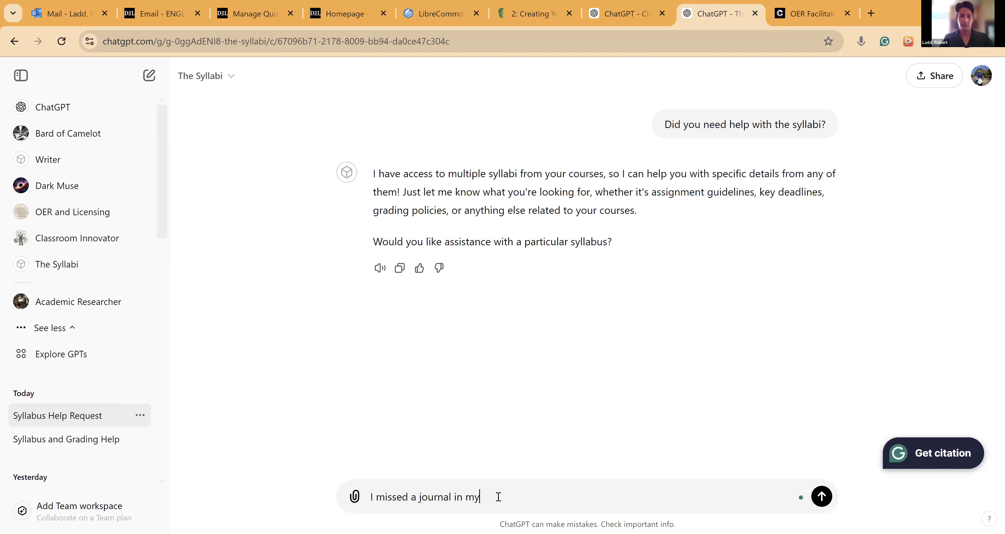
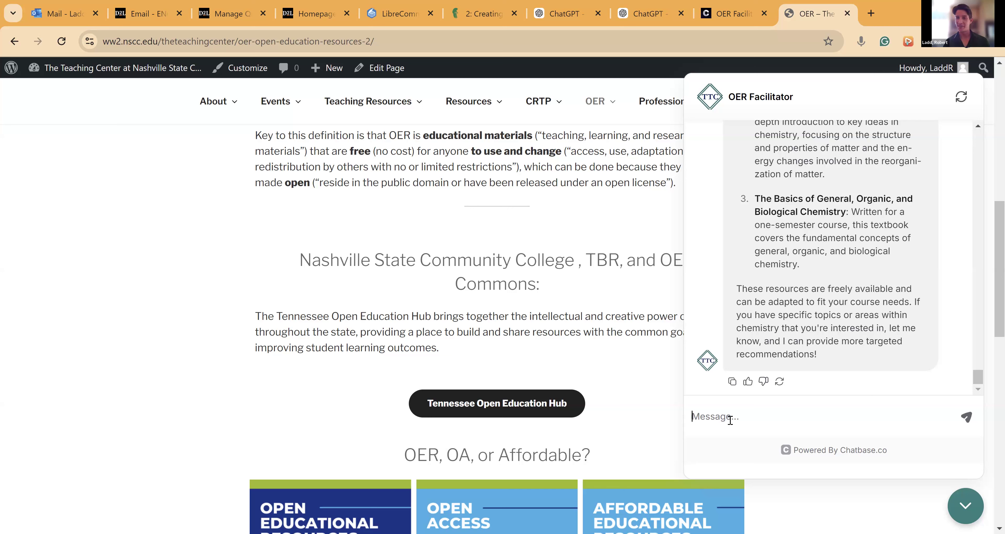
pyautogui.click(730, 419)
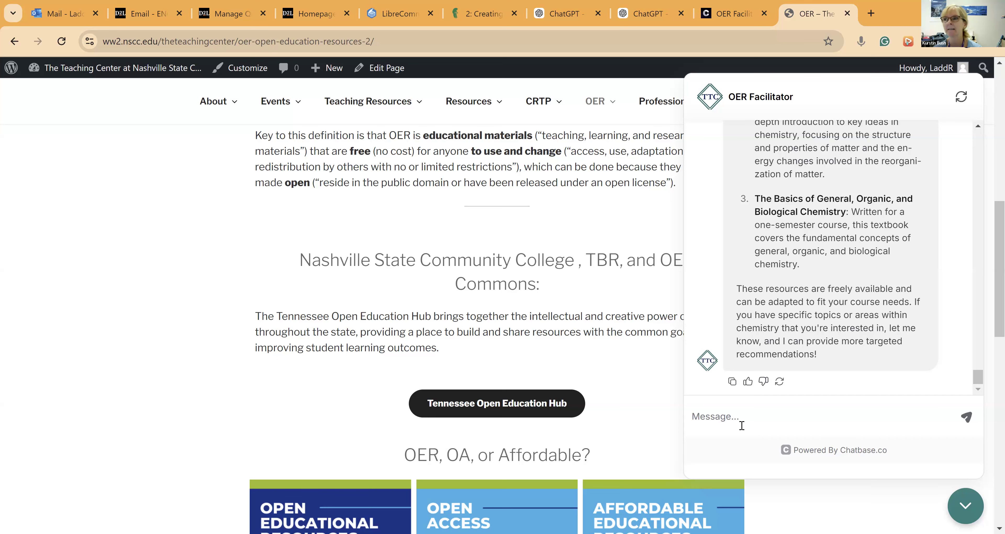
pyautogui.scroll(5, 742, 425)
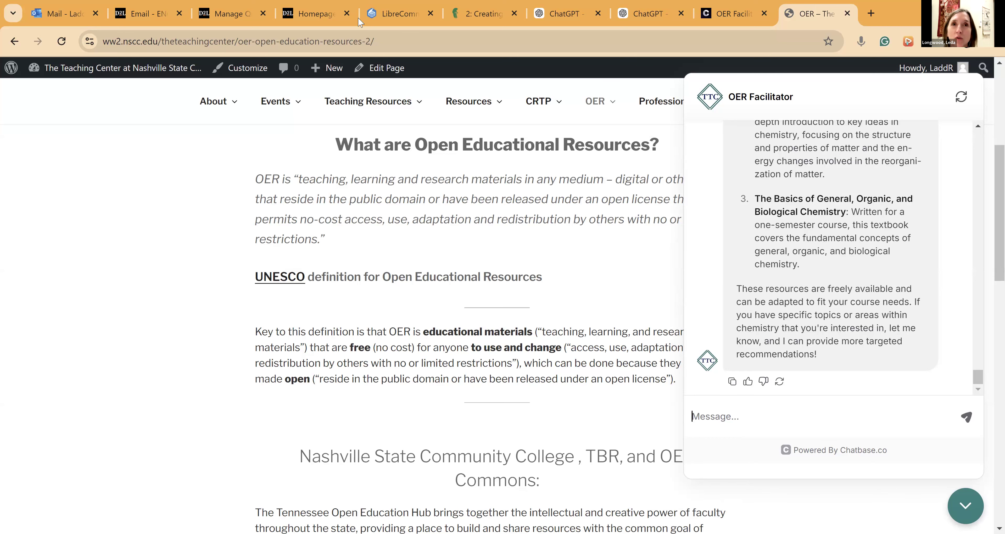
pyautogui.click(398, 14)
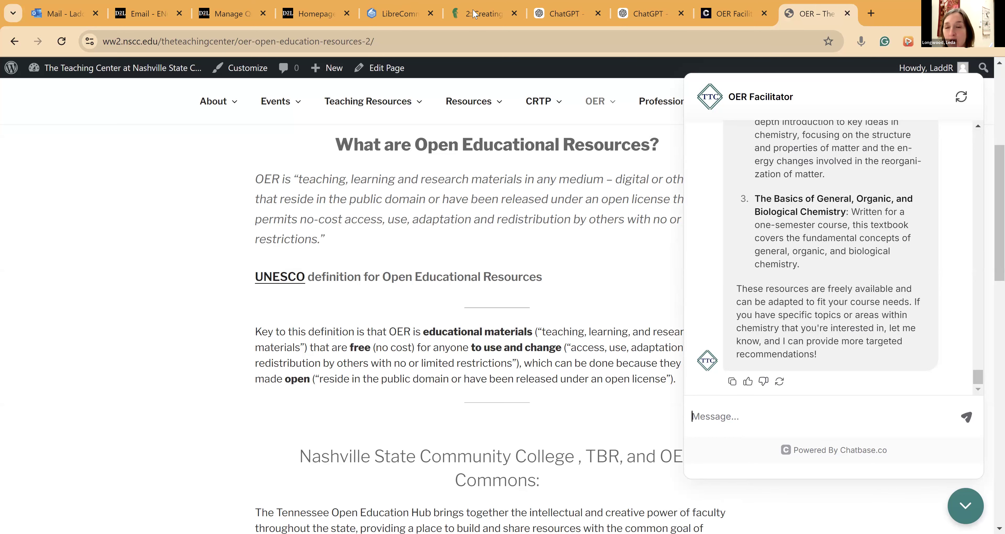
# Step: Switch to the LibreTexts page "2: Creating Your Short Film" and look through its student films and project development stages
pyautogui.click(474, 14)
pyautogui.scroll(12, 458, 377)
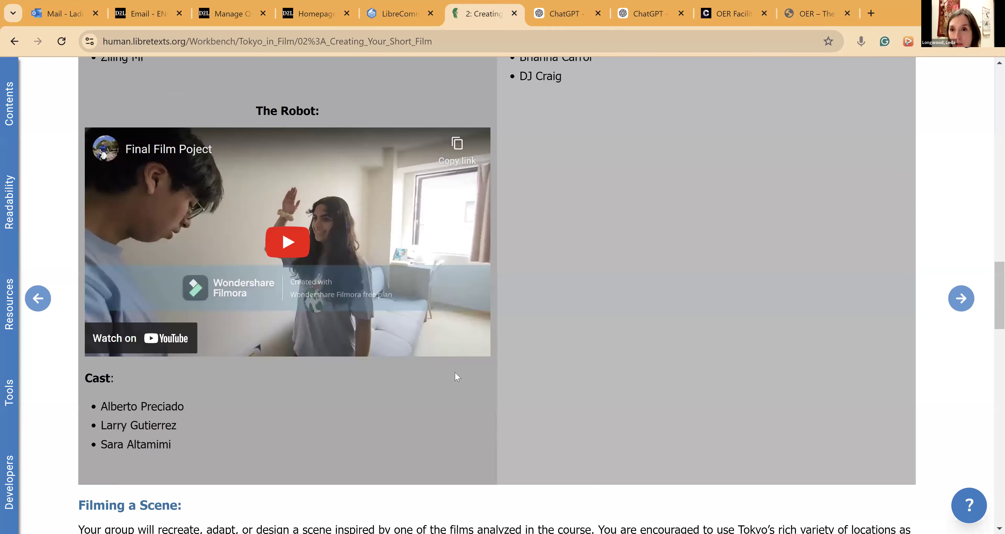
pyautogui.scroll(15, 457, 377)
pyautogui.scroll(-1, 152, 336)
pyautogui.scroll(-20, 153, 337)
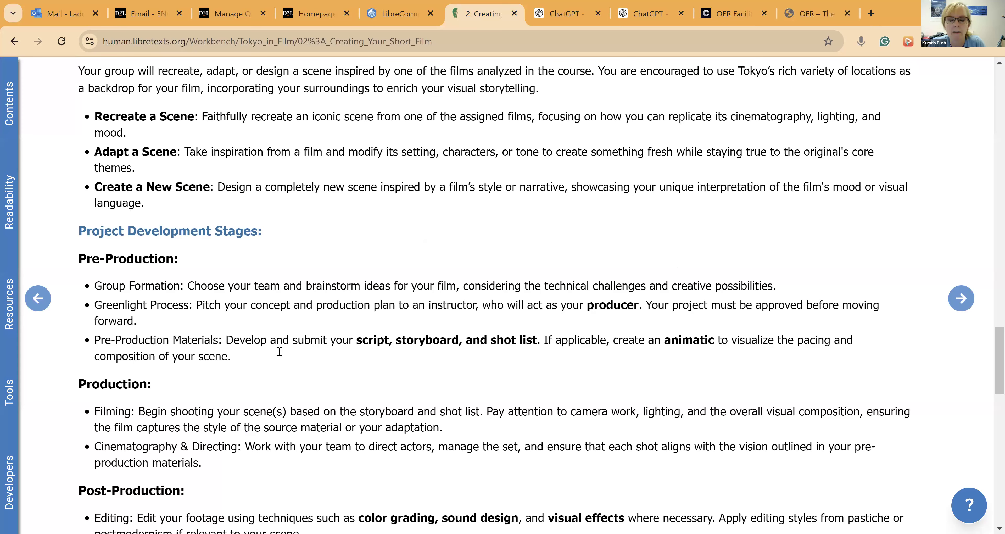
# Step: Go to section 2.1: Pre-Production, read its day-by-day breakdown and view the chapter list of Tokyo in Film
pyautogui.click(962, 298)
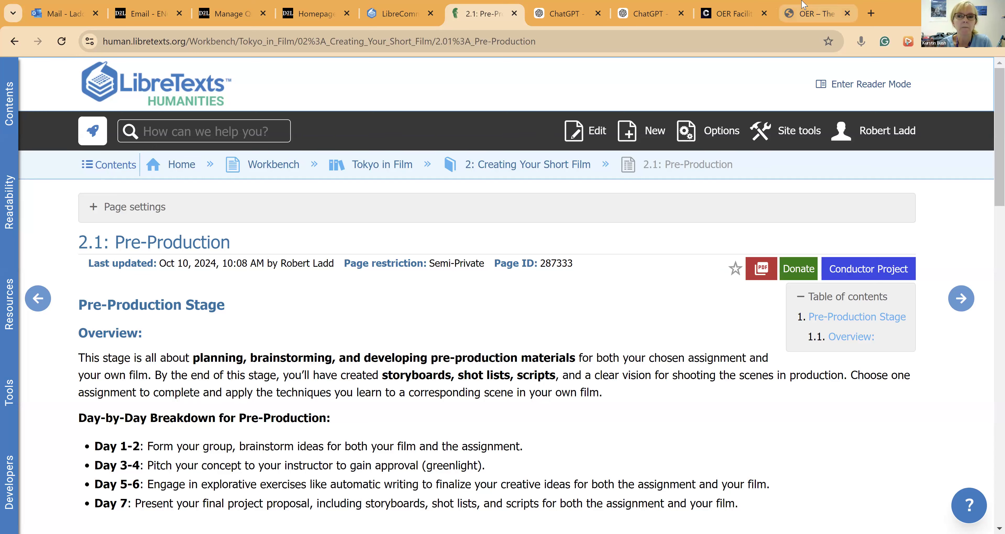
pyautogui.scroll(-1, 738, 401)
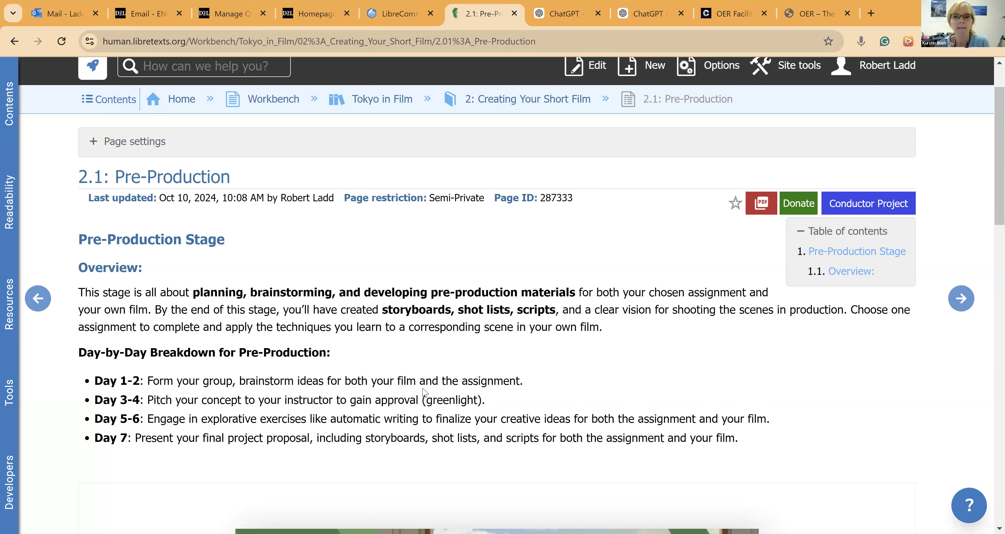
pyautogui.scroll(-2, 424, 391)
pyautogui.scroll(-3, 423, 388)
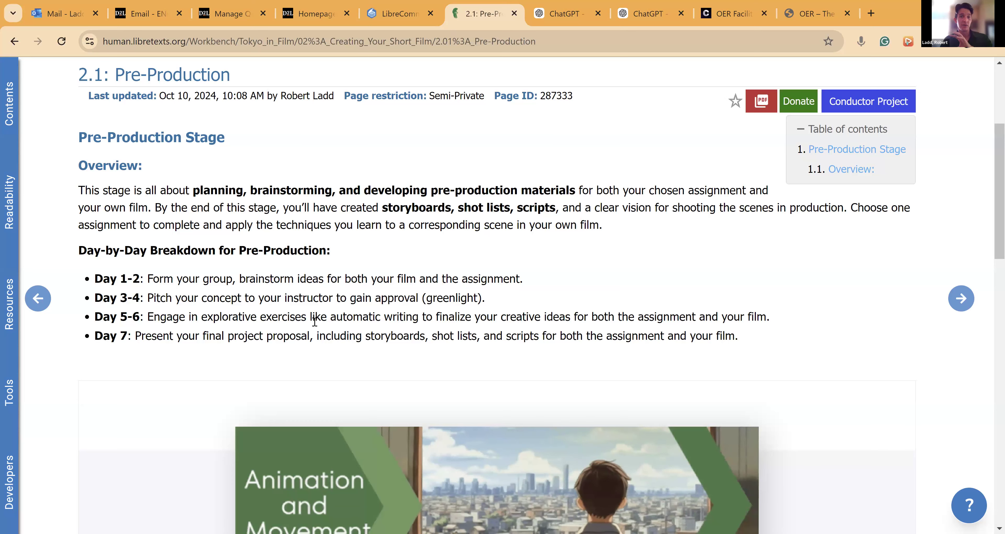
pyautogui.scroll(3, 318, 300)
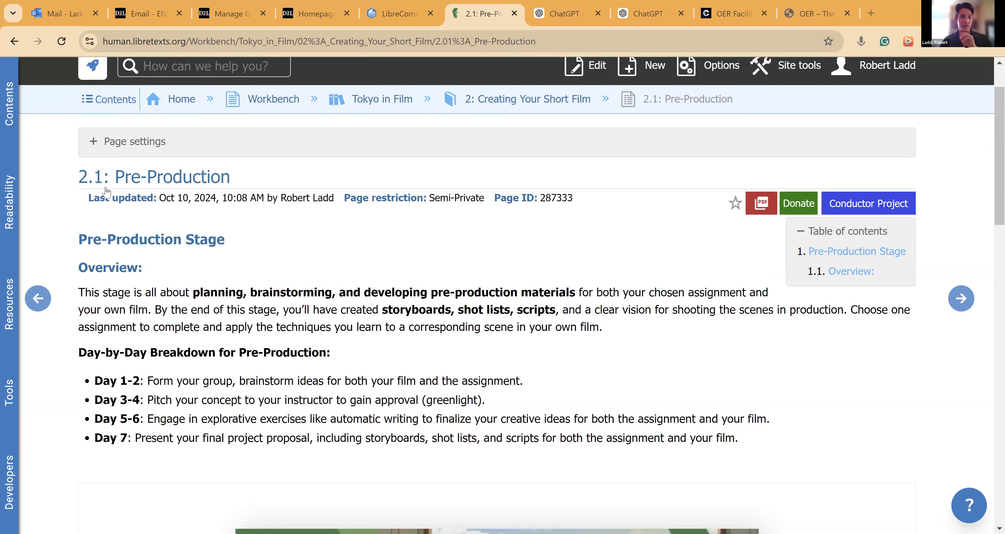
pyautogui.click(89, 102)
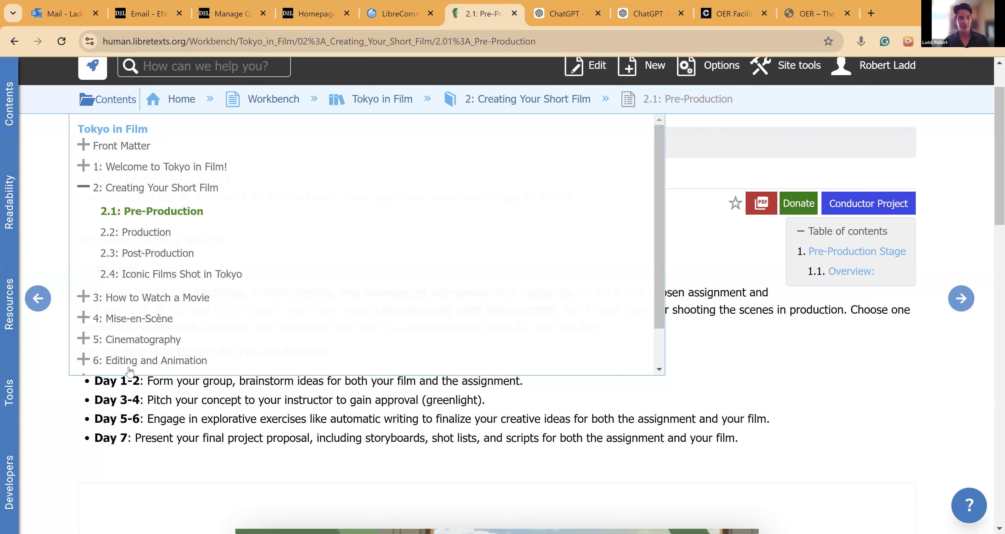
pyautogui.click(94, 105)
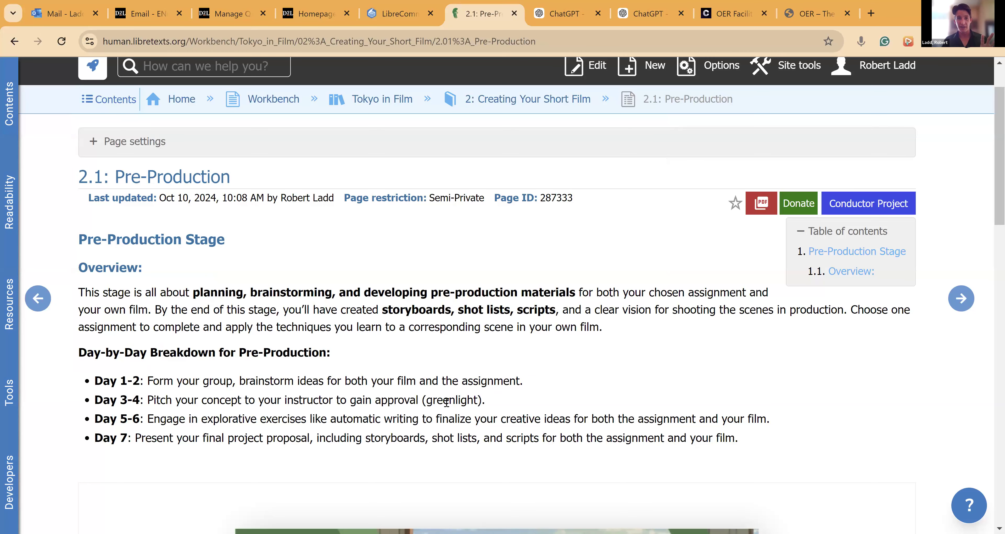
# Step: Open the embedded Pre-Production interactive book and look through Assignment Option 1: Slice-of-Life Mini-Narrative
pyautogui.scroll(-2, 447, 402)
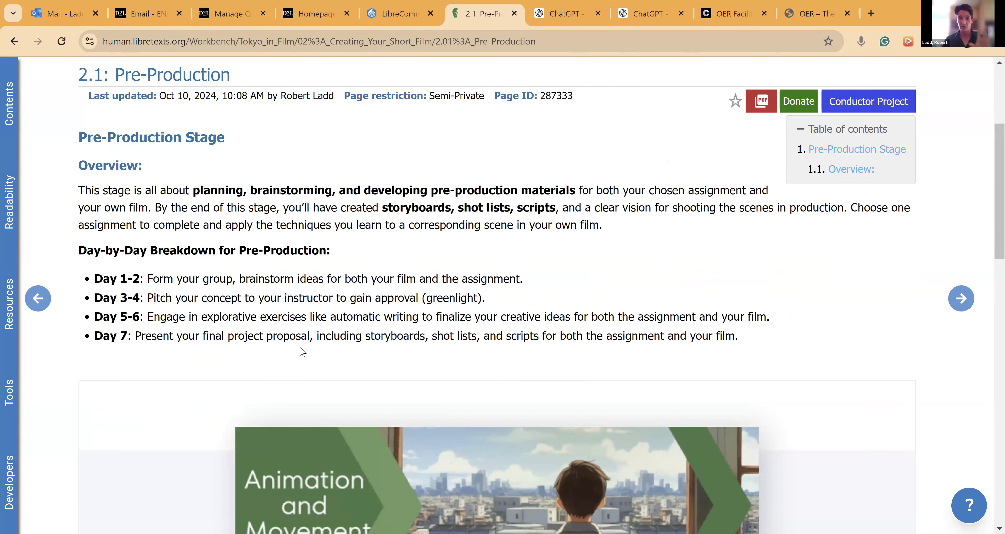
pyautogui.scroll(-7, 511, 416)
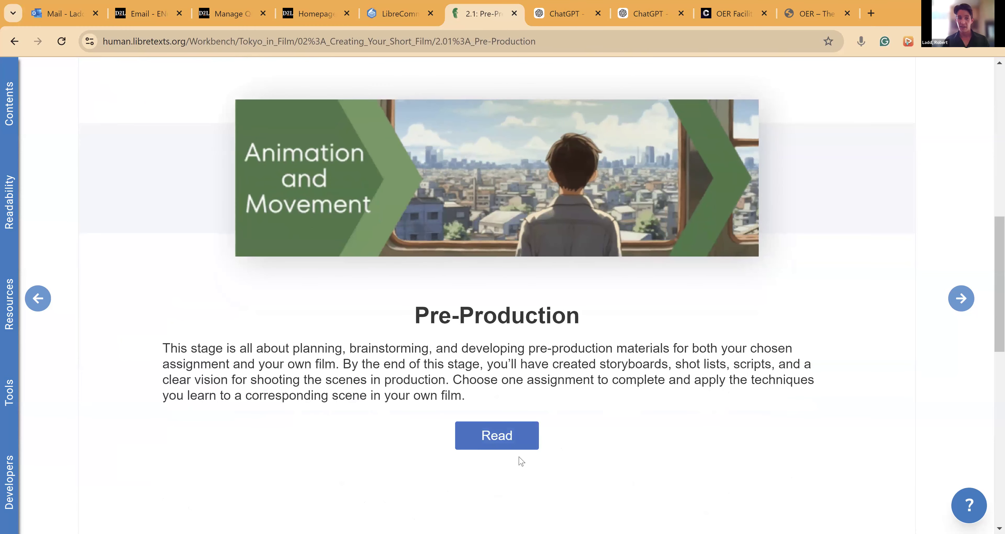
pyautogui.click(510, 443)
pyautogui.scroll(-3, 538, 418)
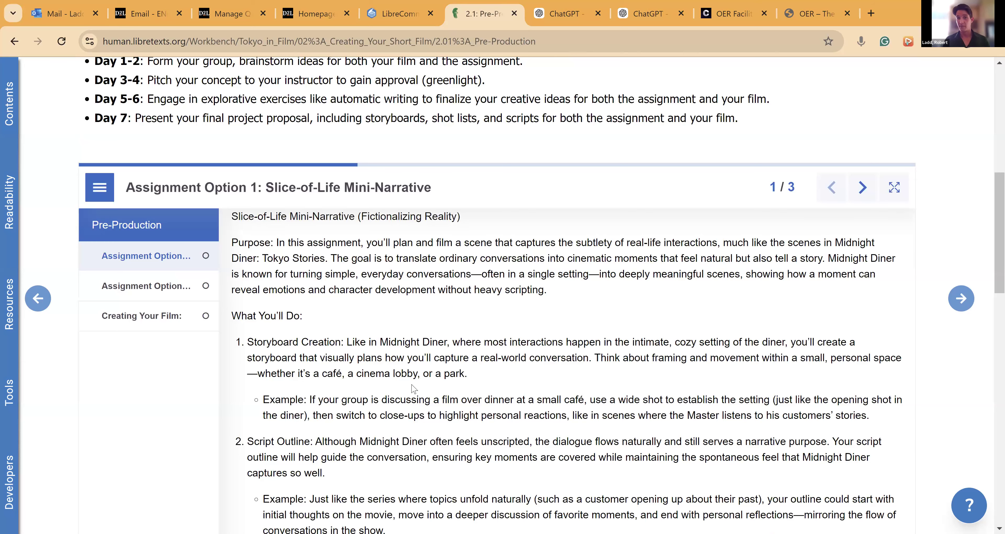
pyautogui.scroll(-3, 279, 282)
pyautogui.scroll(-3, 279, 282)
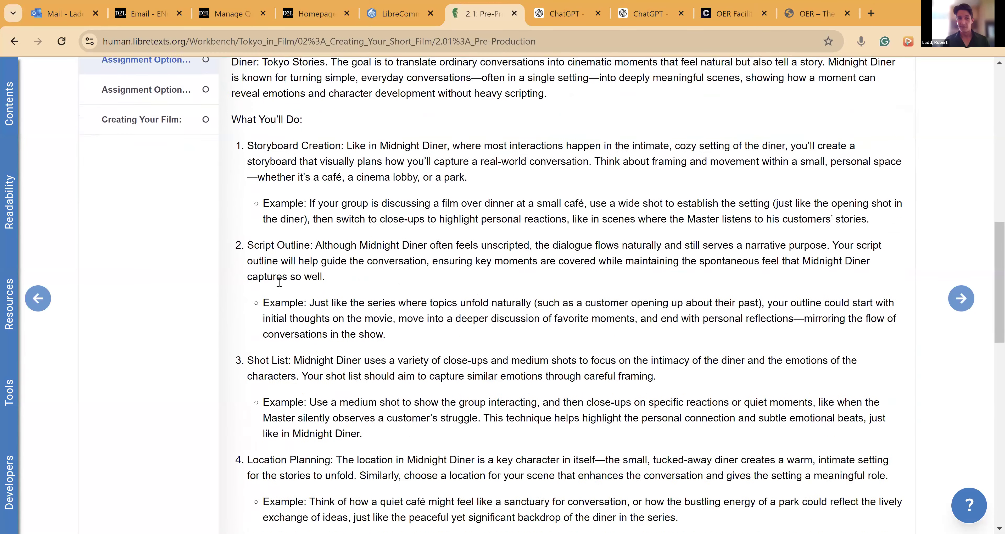
pyautogui.scroll(4, 279, 287)
# Step: Show the Creating Your Film chapter of the interactive book and expand its topics, including Shot List and Script
pyautogui.click(137, 254)
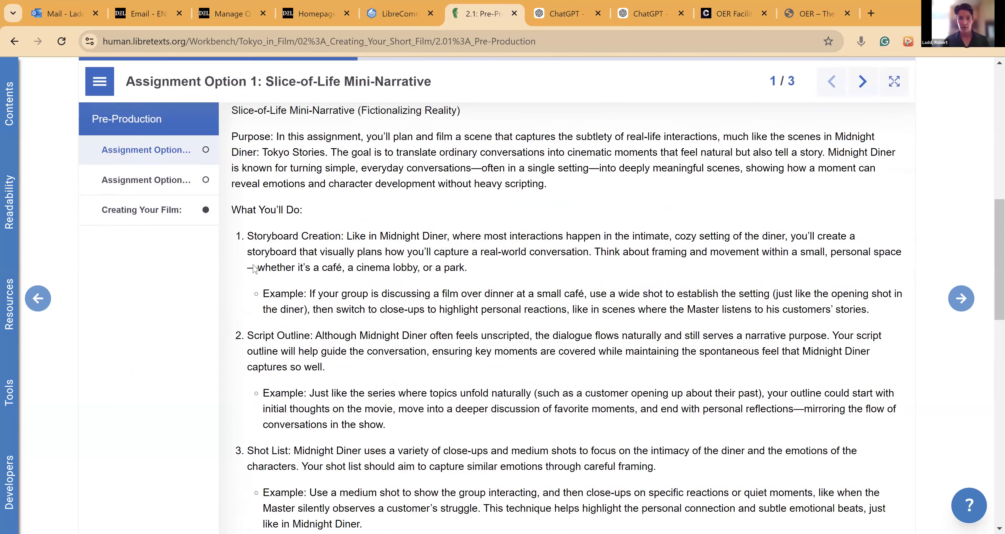
pyautogui.click(278, 237)
pyautogui.scroll(2, 278, 242)
pyautogui.click(269, 261)
pyautogui.click(277, 223)
pyautogui.click(278, 186)
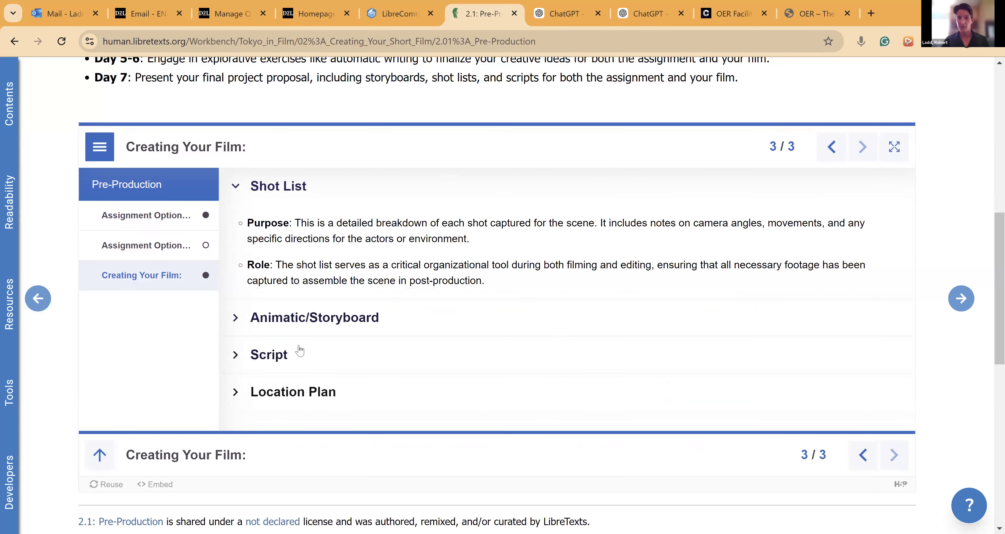
pyautogui.click(270, 354)
# Step: Look through Assignment Option 2: Explorative Assignment – Animation and Movement, down to how it prepares students for their film
pyautogui.click(147, 245)
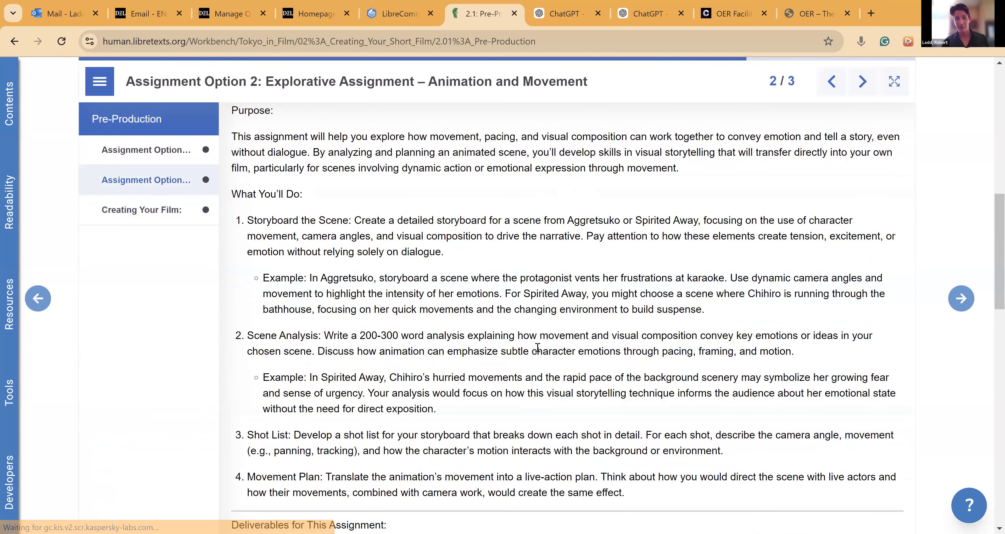
pyautogui.scroll(-3, 537, 347)
pyautogui.scroll(-4, 537, 350)
pyautogui.scroll(10, 537, 350)
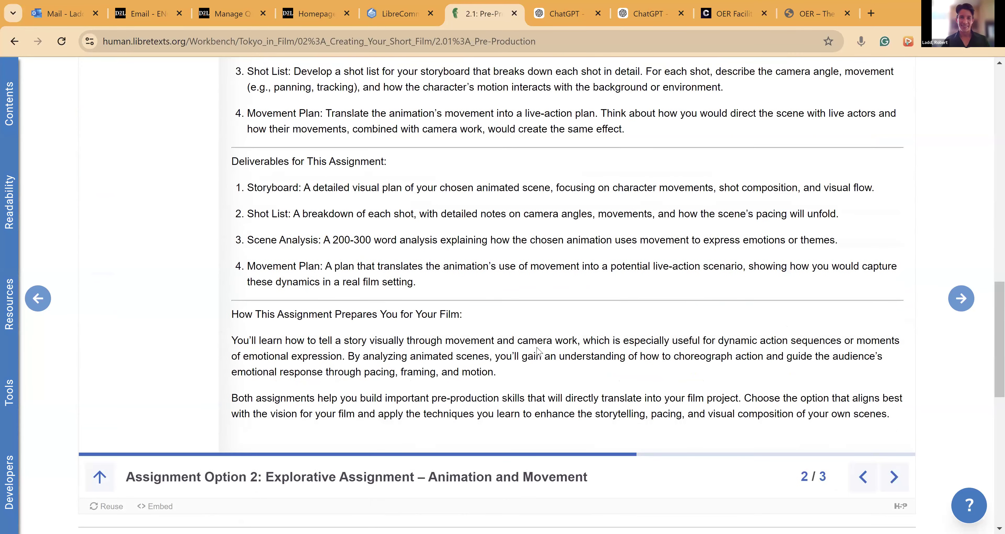
# Step: Go to section 2.2: Production and look through its day-by-day breakdown and the Choreography and Storytelling assignment
pyautogui.press('F5')
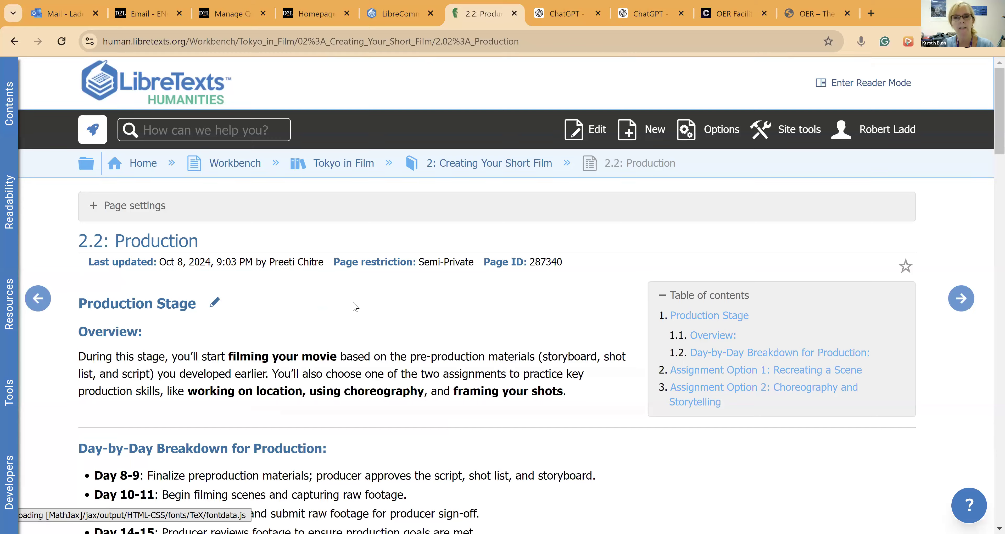
pyautogui.scroll(-12, 354, 303)
pyautogui.scroll(-20, 353, 303)
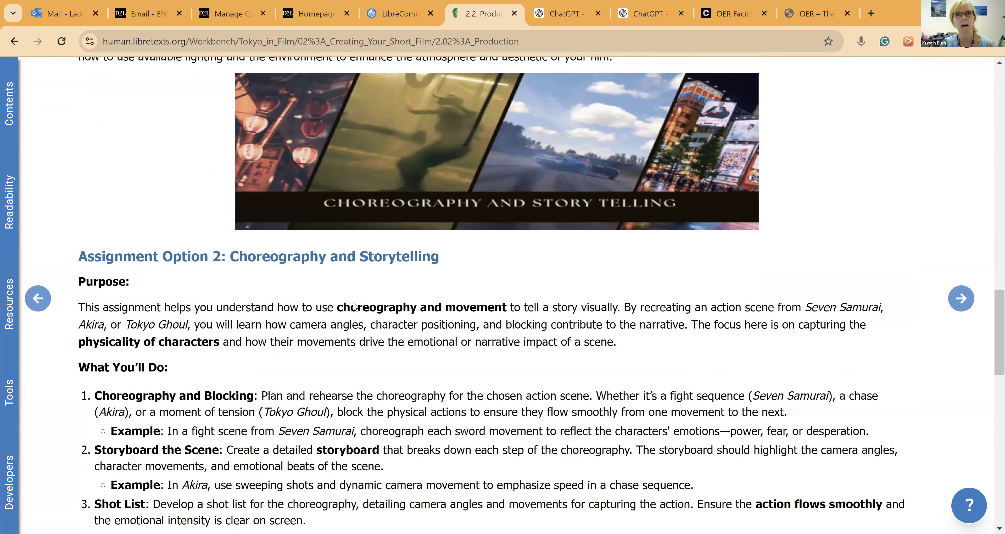
pyautogui.scroll(20, 355, 306)
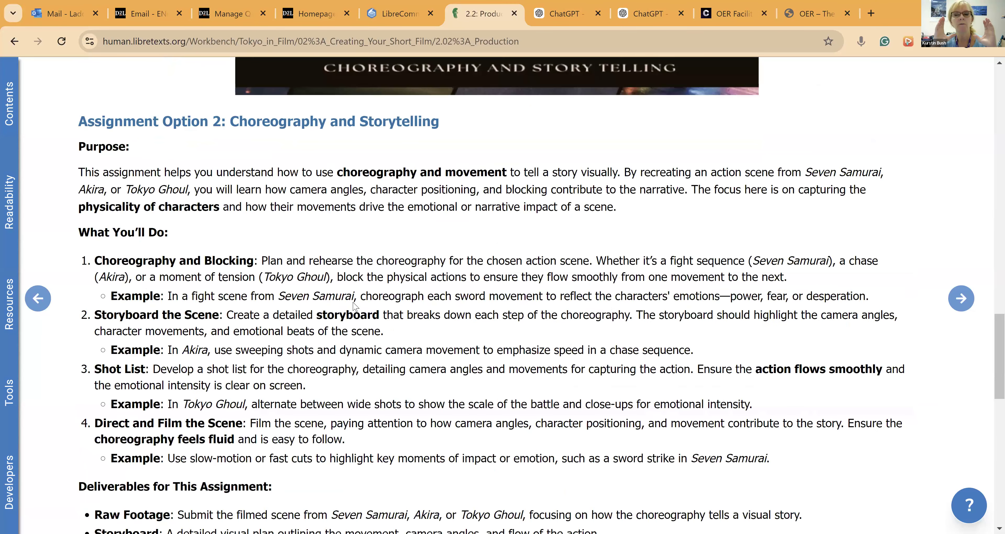
pyautogui.scroll(12, 354, 303)
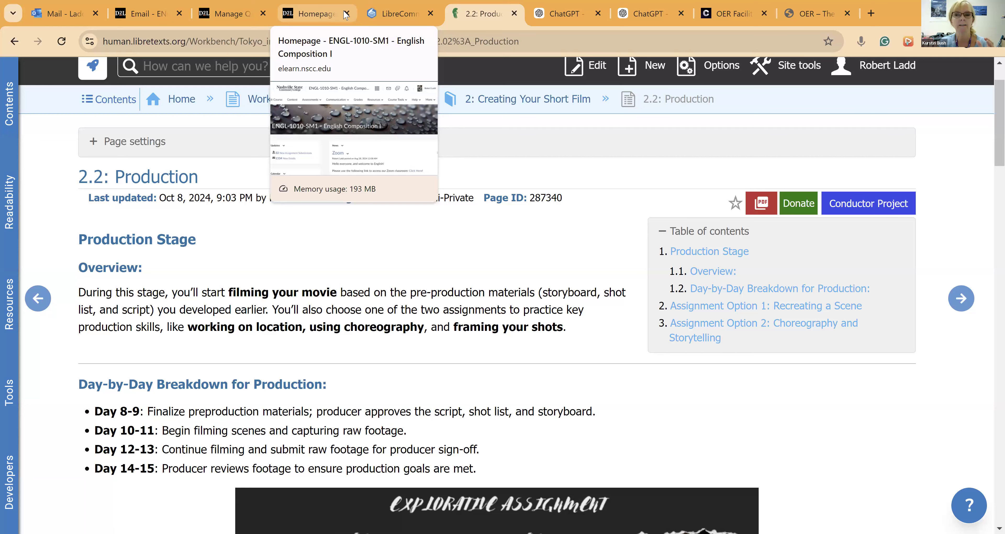
# Step: Switch to the Classroom Innovator chat in ChatGPT and look back over the end of the generated chatbot rules
pyautogui.click(552, 18)
pyautogui.click(646, 333)
pyautogui.scroll(7, 646, 333)
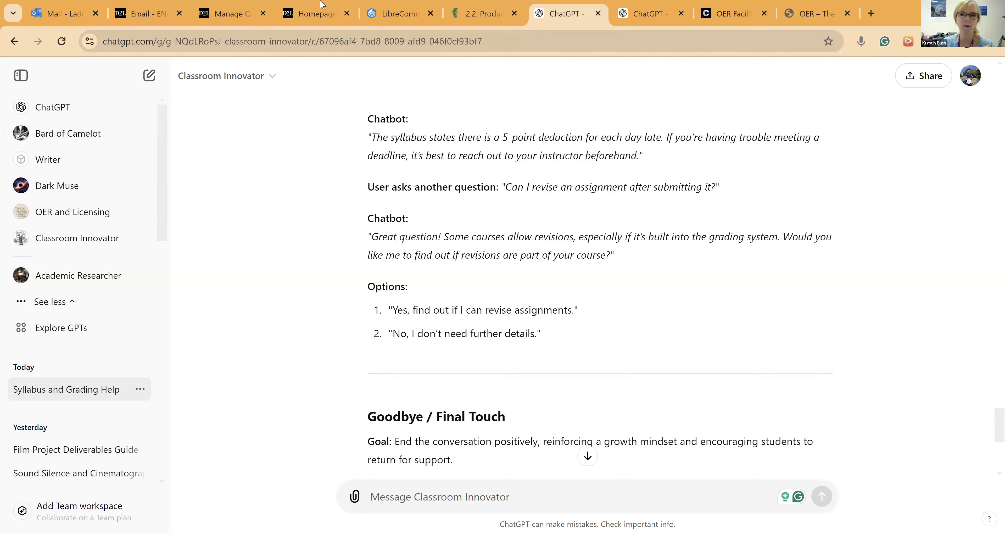
# Step: Switch to the ENGL-1010-SM1 course homepage in D2L, view the assessment options and bring up the list of courses
pyautogui.click(314, 14)
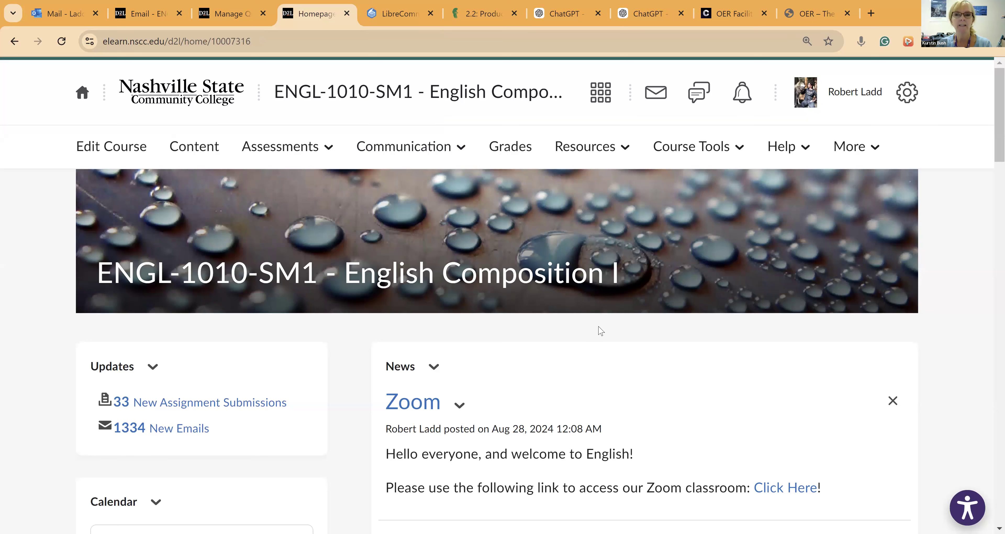
pyautogui.click(299, 151)
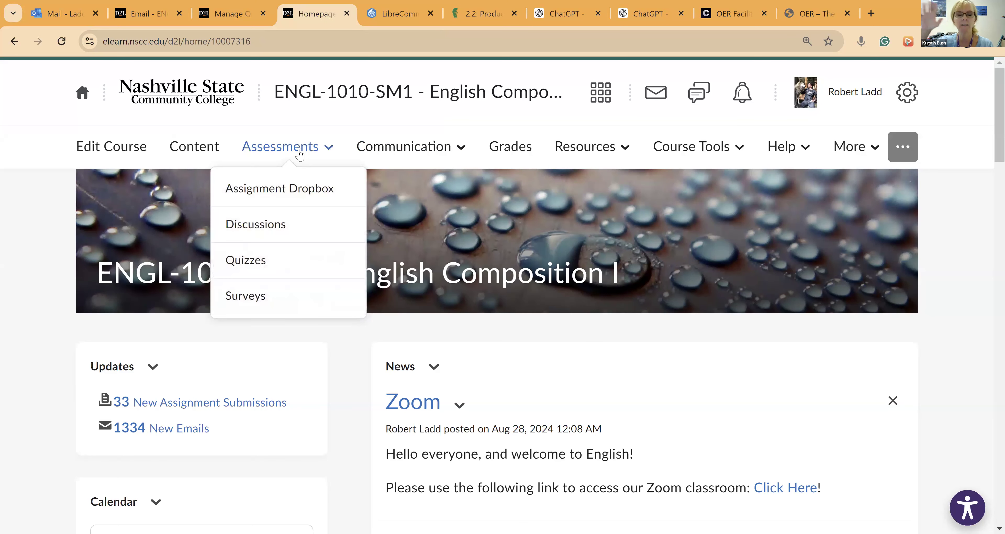
pyautogui.click(601, 96)
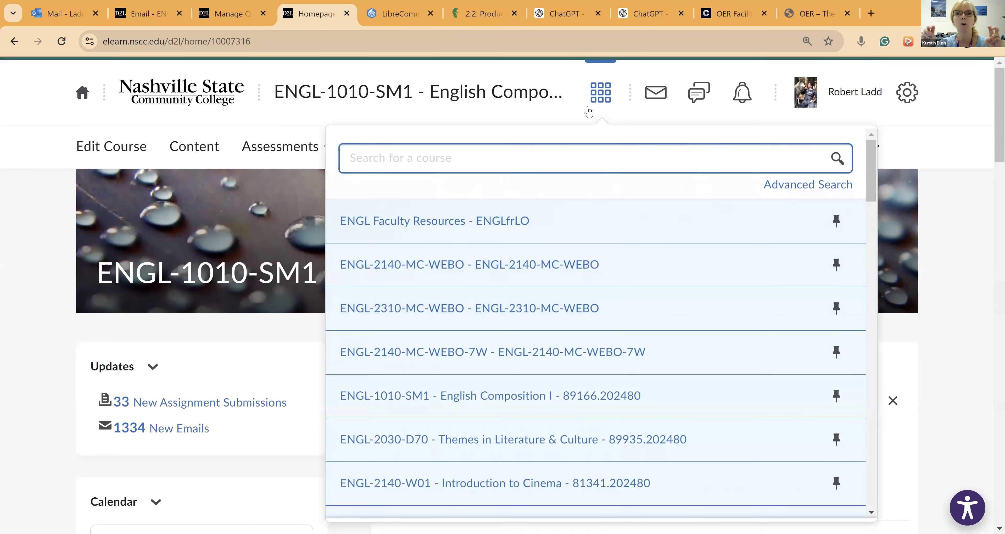
# Step: Go to the Teaching Center Hub course and look through the Teaching 101 entries in its content's table of contents
pyautogui.scroll(-1, 514, 468)
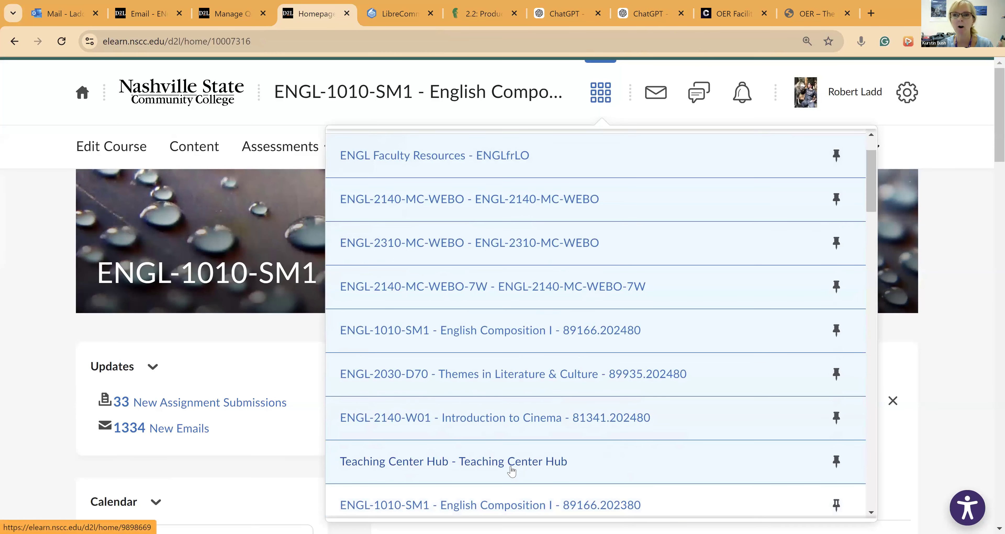
pyautogui.click(510, 477)
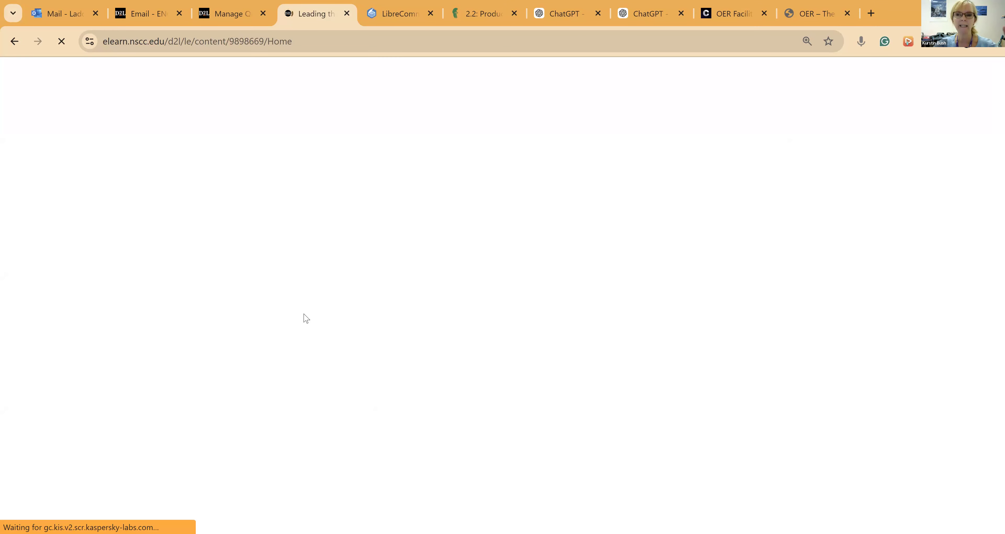
pyautogui.scroll(-5, 160, 304)
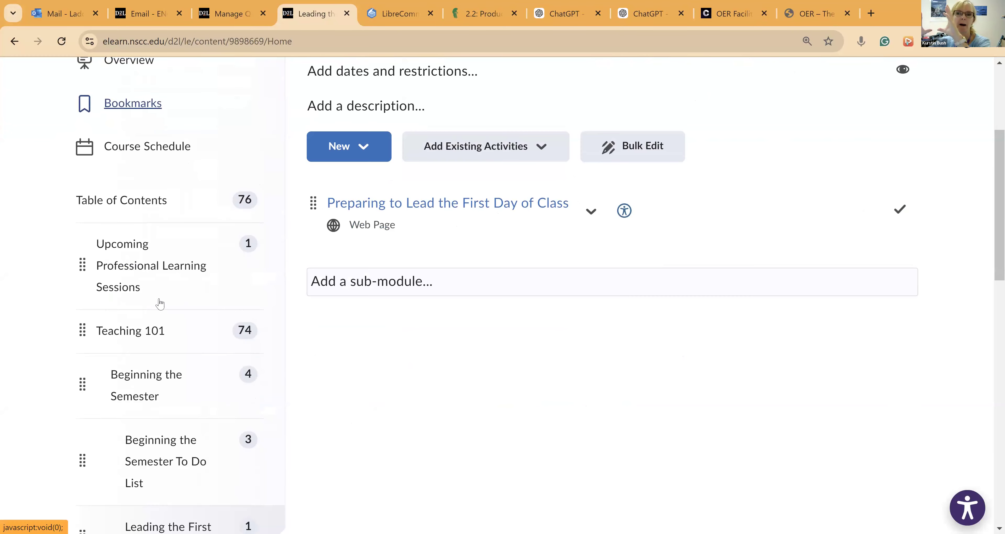
pyautogui.scroll(-3, 161, 299)
pyautogui.scroll(5, 398, 365)
pyautogui.scroll(-8, 156, 433)
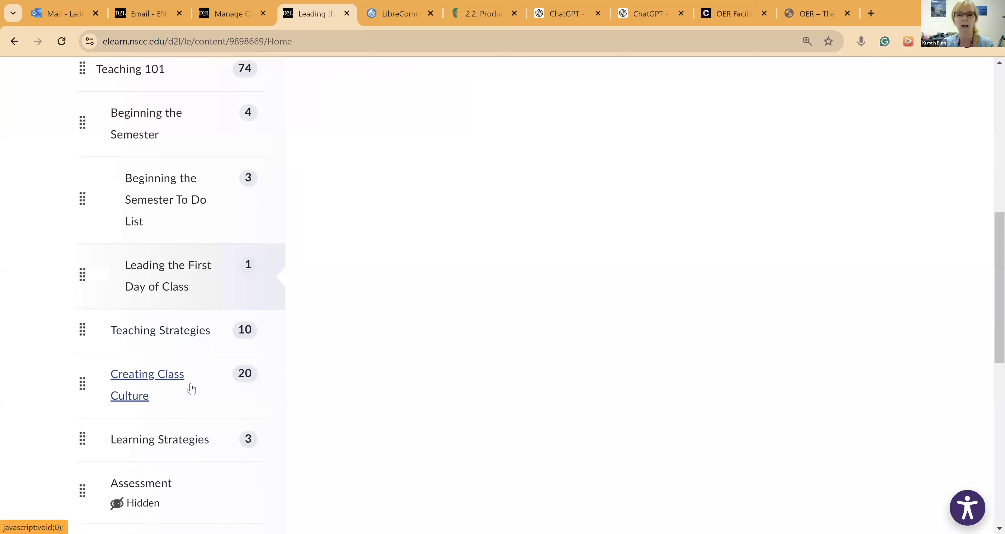
# Step: View the Teaching Strategies module and open its Step-by-Step Guide: Creating a Lesson down to the list of steps
pyautogui.click(203, 333)
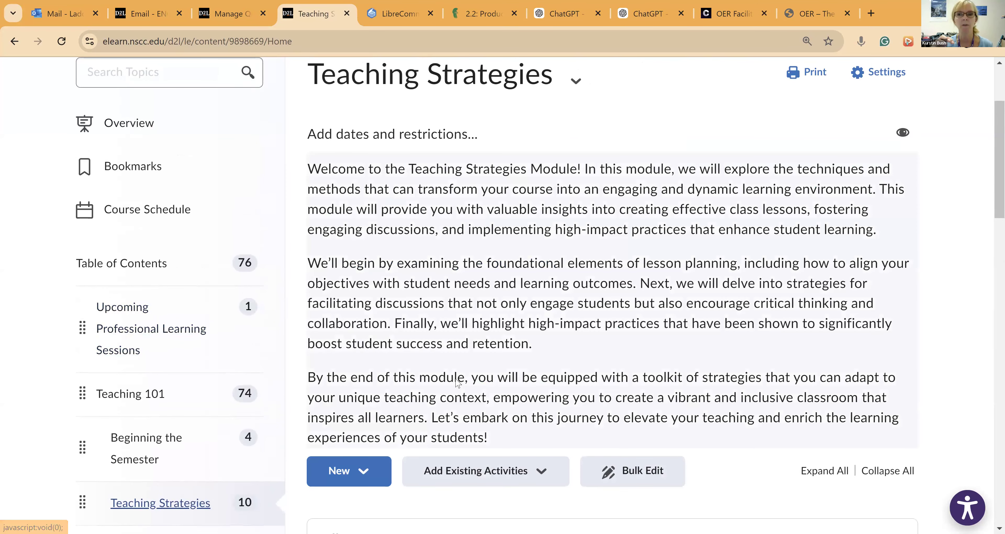
pyautogui.scroll(-5, 458, 383)
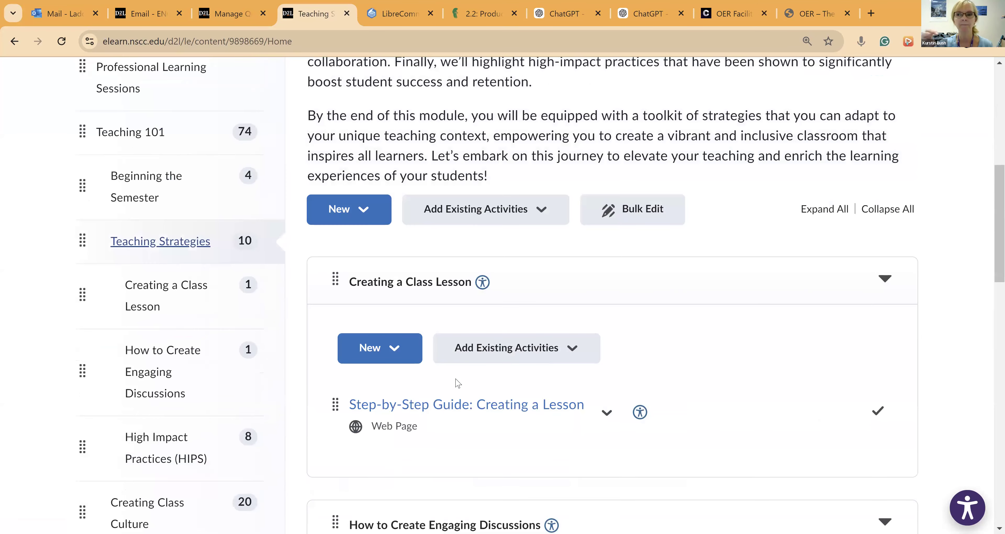
pyautogui.click(502, 416)
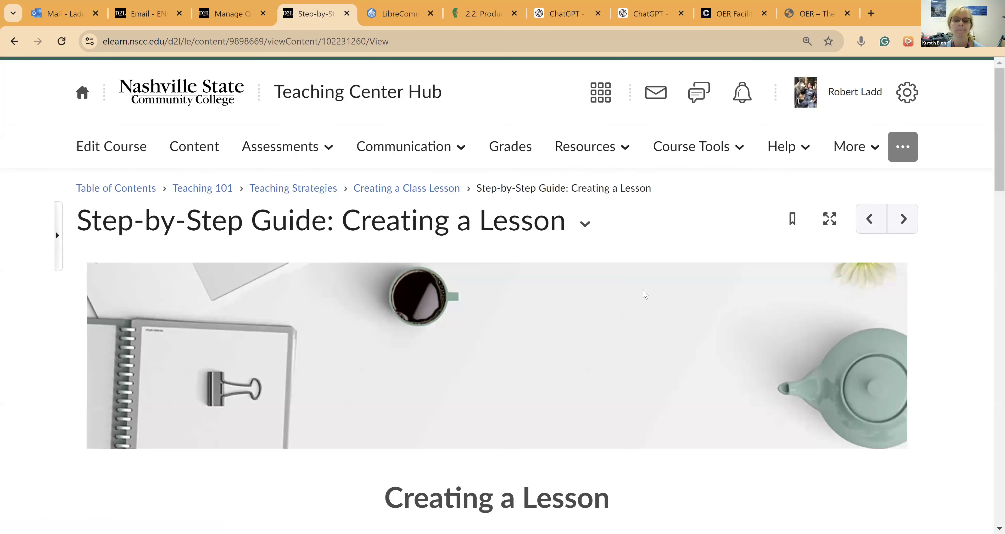
pyautogui.scroll(-1, 645, 295)
pyautogui.scroll(-5, 603, 301)
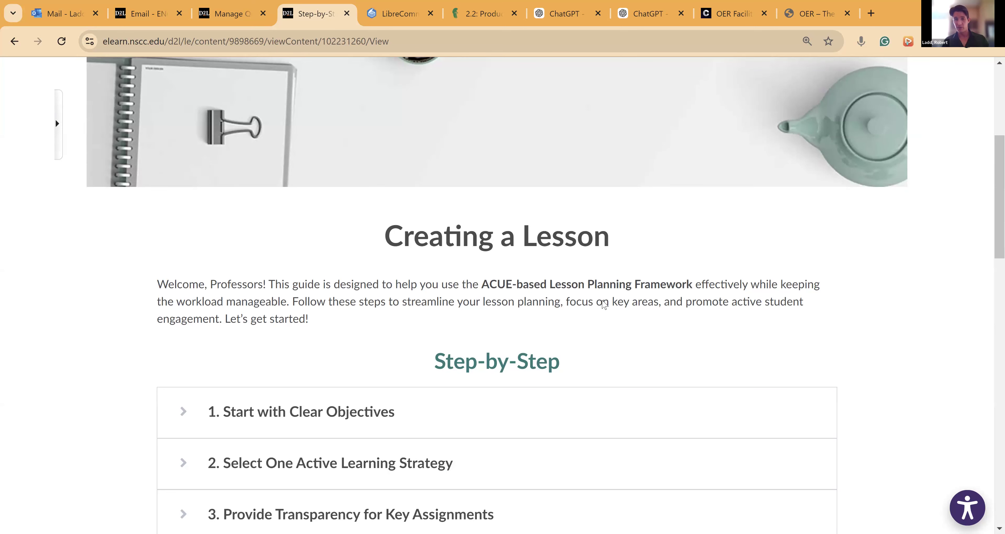
pyautogui.scroll(-2, 604, 305)
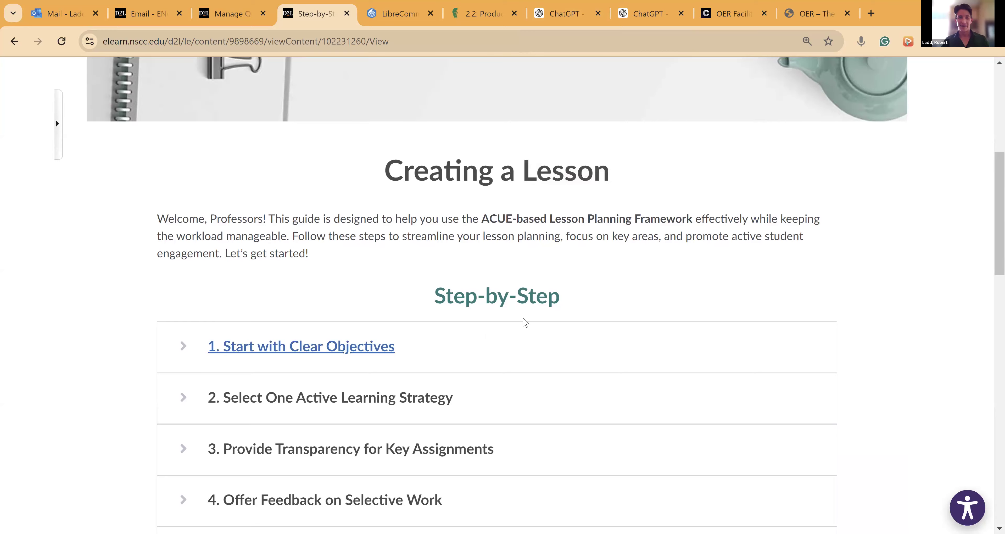
# Step: Expand and view guide steps 1. Start with Clear Objectives and 2. Select One Active Learning Strategy
pyautogui.scroll(-2, 525, 322)
pyautogui.click(353, 292)
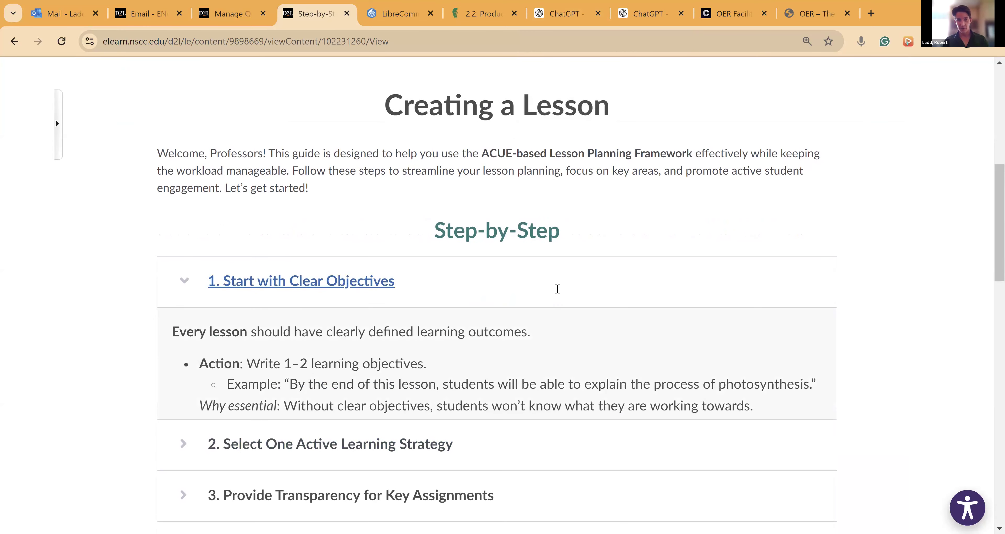
pyautogui.scroll(-4, 430, 344)
pyautogui.click(377, 350)
pyautogui.scroll(-7, 370, 406)
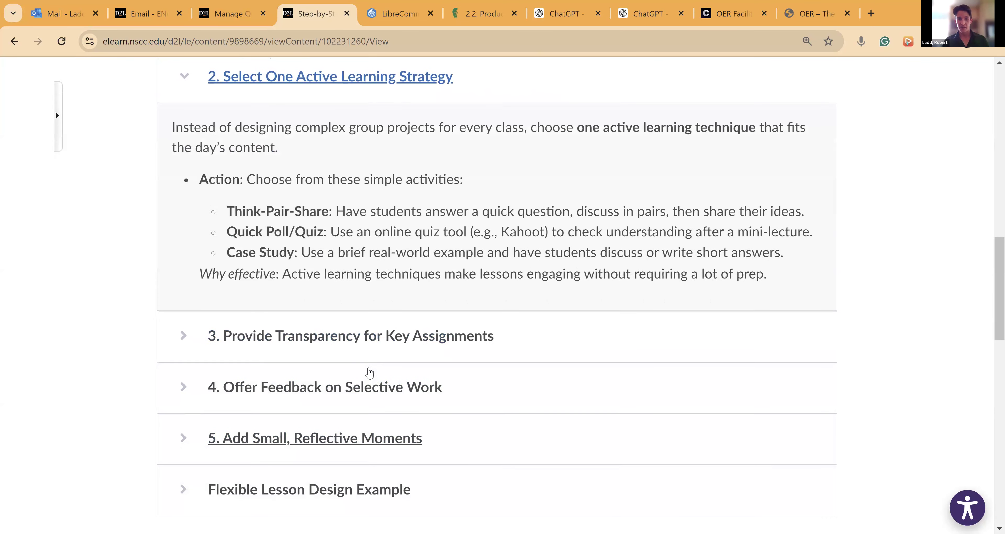
# Step: Expand and view guide steps 3. Provide Transparency for Key Assignments and 4. Offer Feedback on Selective Work
pyautogui.click(390, 349)
pyautogui.scroll(-5, 340, 465)
pyautogui.click(339, 467)
pyautogui.scroll(-10, 390, 391)
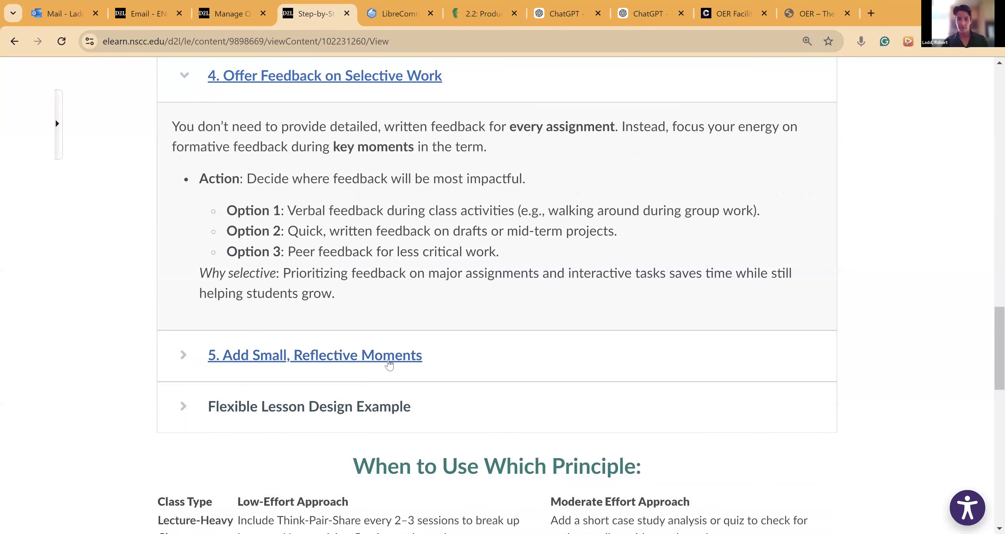
# Step: Expand 5. Add Small, Reflective Moments and the Flexible Lesson Design Example, and view the World War I sample lesson
pyautogui.click(389, 364)
pyautogui.scroll(-5, 386, 375)
pyautogui.click(445, 393)
pyautogui.scroll(-6, 447, 376)
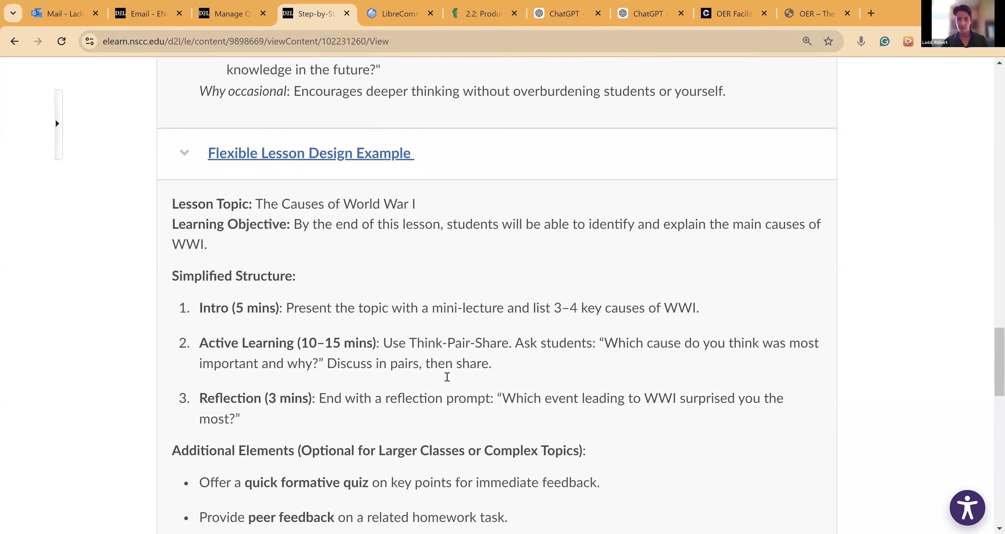
pyautogui.scroll(-2, 447, 377)
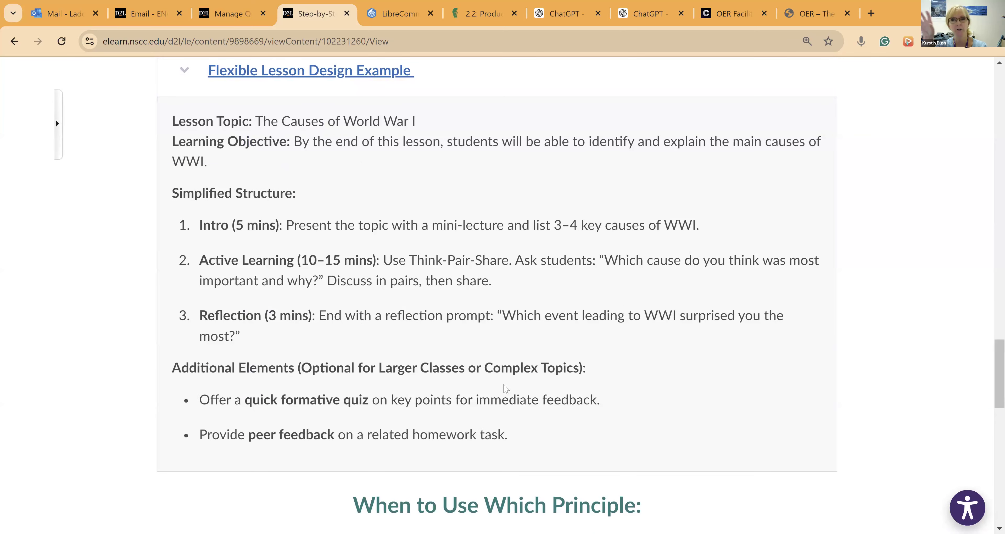
# Step: Look over the When to Use Which Principle table and the Key Takeaways, and return to the start of the guide
pyautogui.scroll(-2, 494, 345)
pyautogui.scroll(-6, 495, 347)
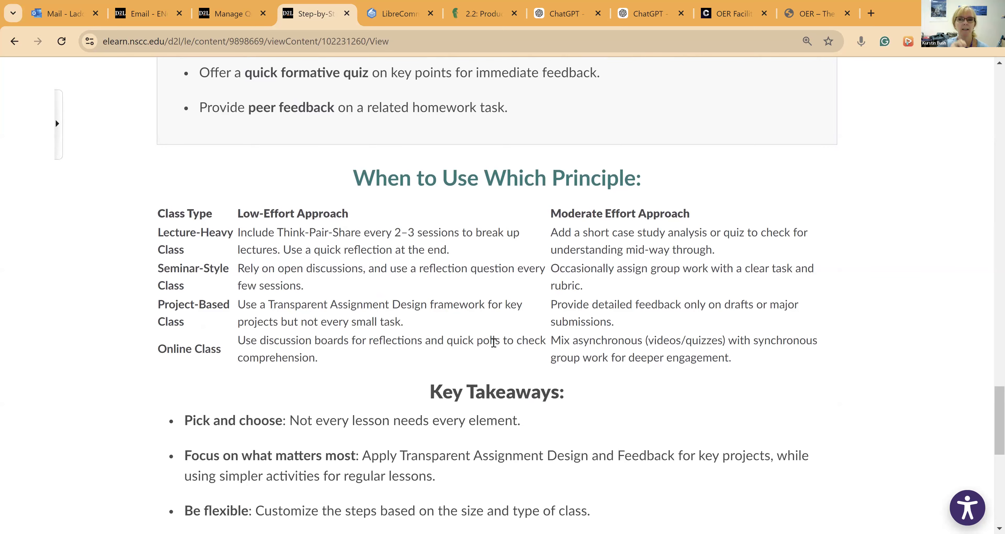
pyautogui.scroll(-3, 494, 343)
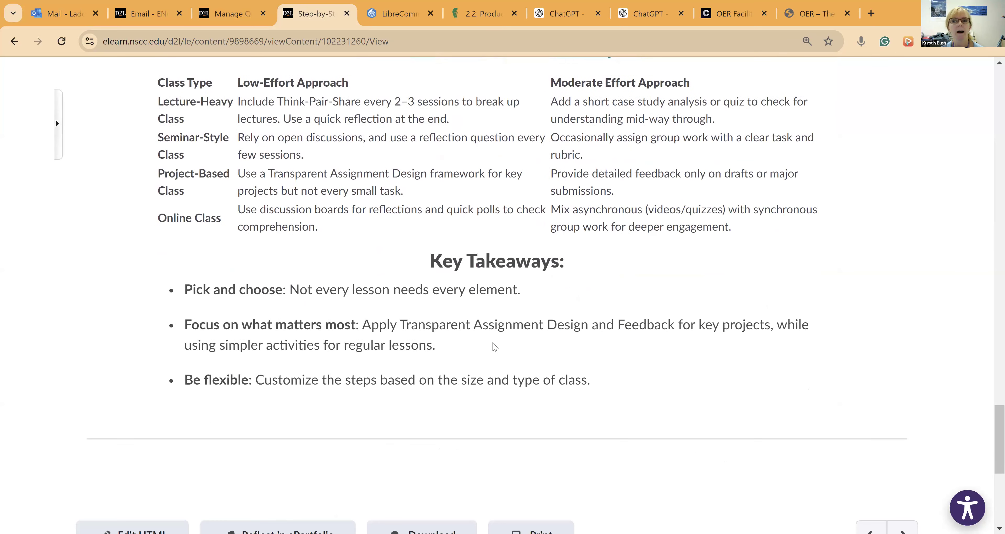
pyautogui.scroll(3, 494, 343)
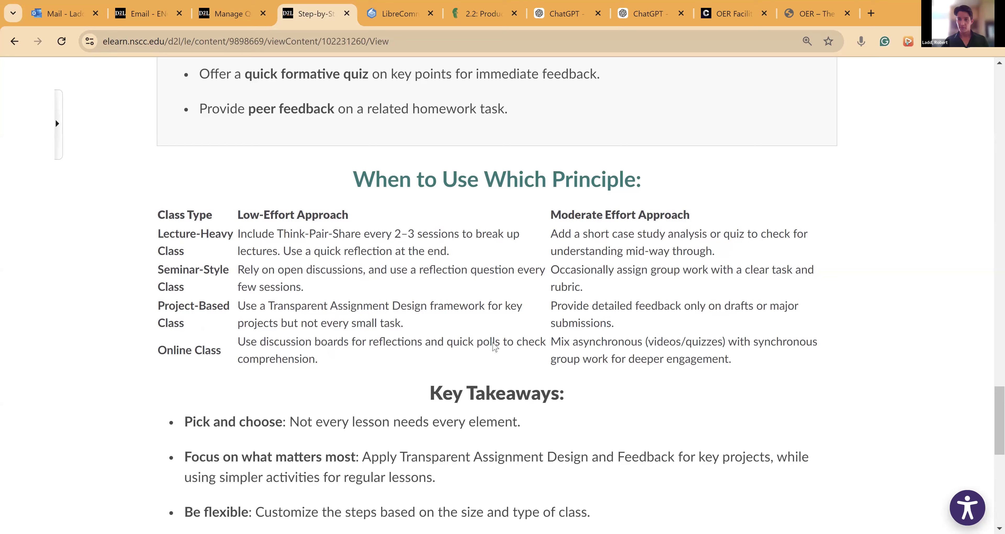
pyautogui.scroll(15, 494, 343)
pyautogui.scroll(20, 494, 347)
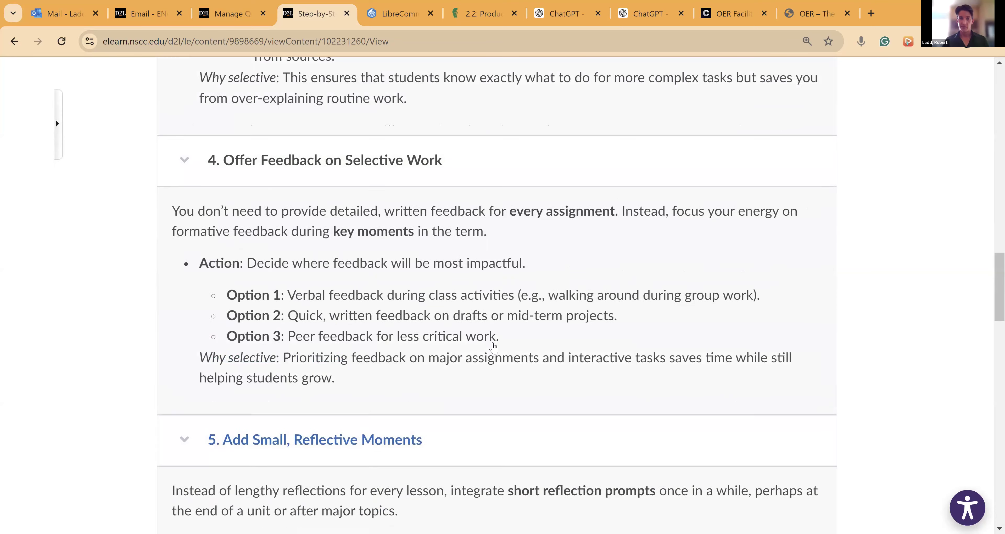
pyautogui.scroll(5, 495, 347)
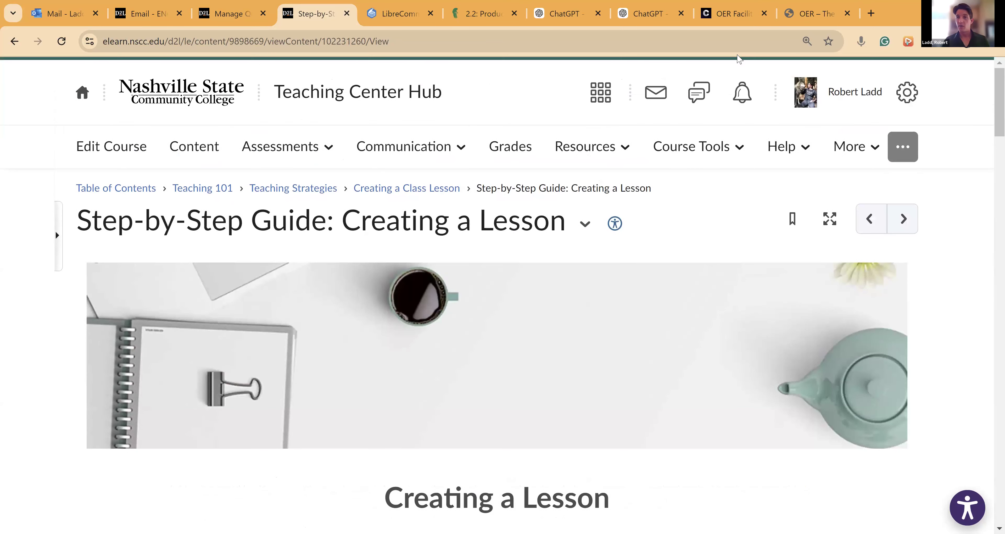
# Step: Switch to the LibreTexts page 2.2: Production of Tokyo in Film and view its beginning
pyautogui.click(563, 5)
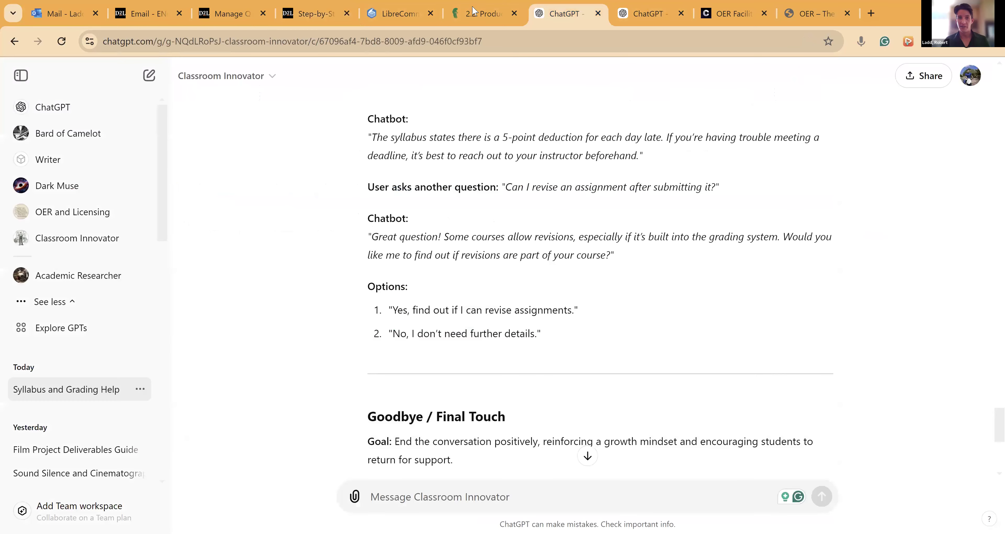
pyautogui.click(475, 11)
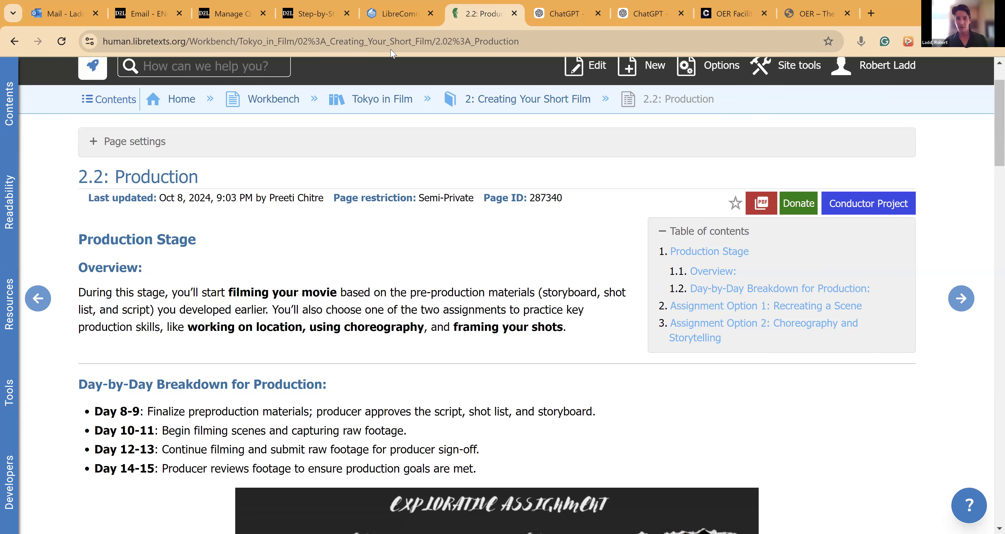
pyautogui.scroll(2, 415, 348)
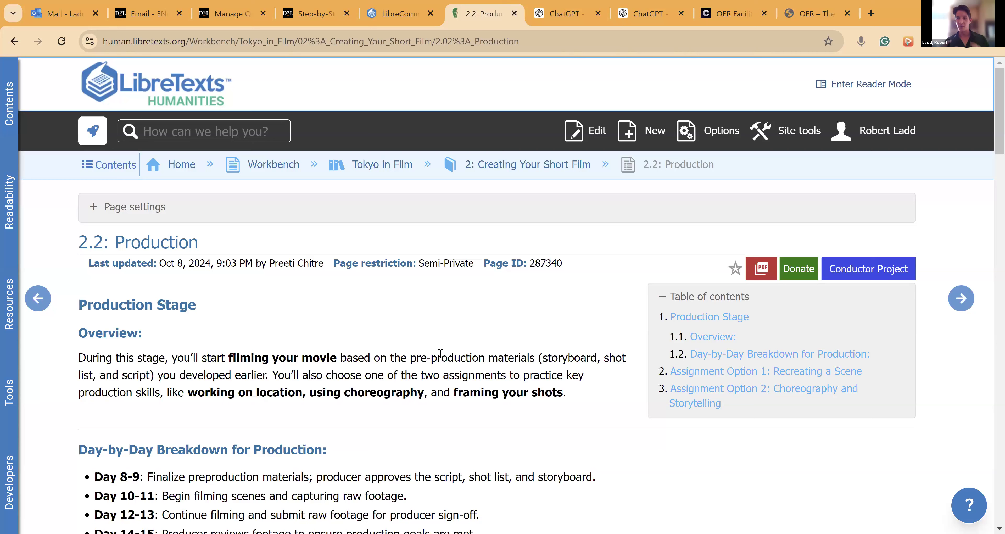